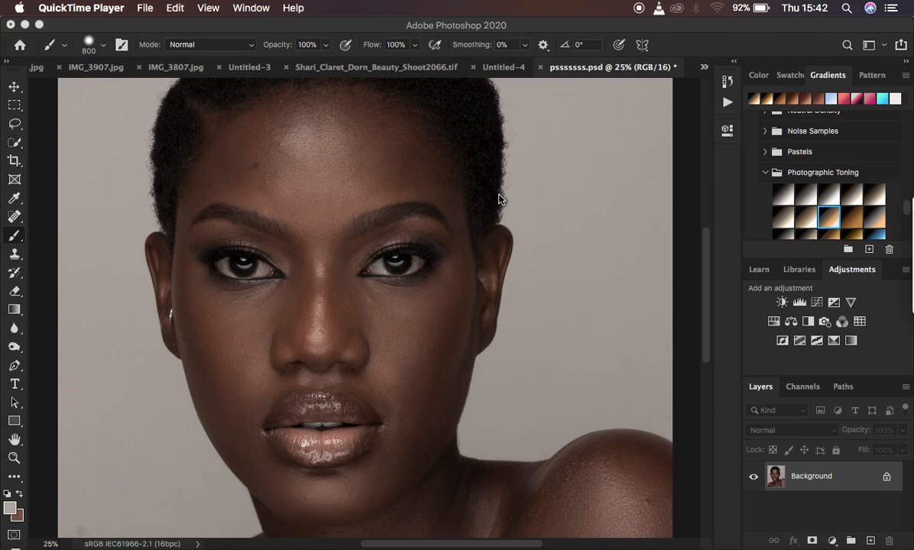
Step: Run the FS 16 BIT frequency separation action on the portrait
click(725, 100)
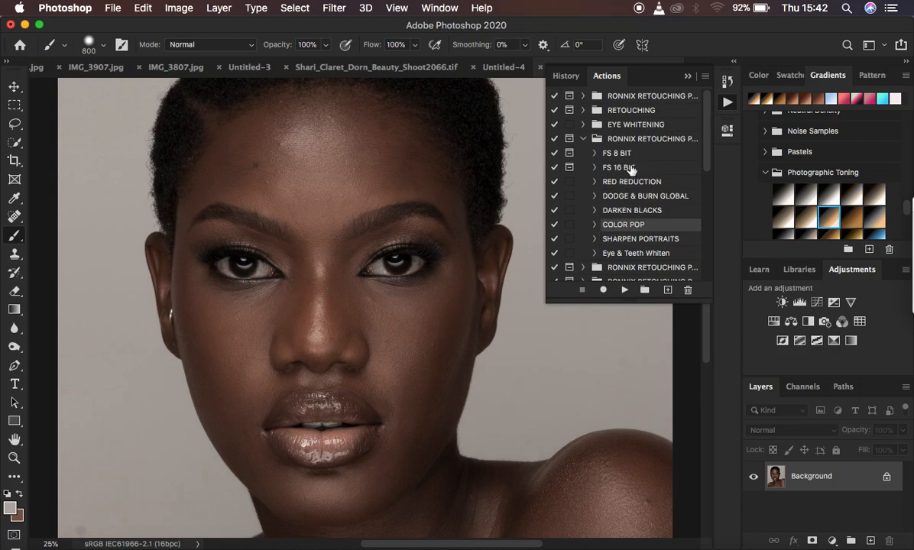
click(629, 167)
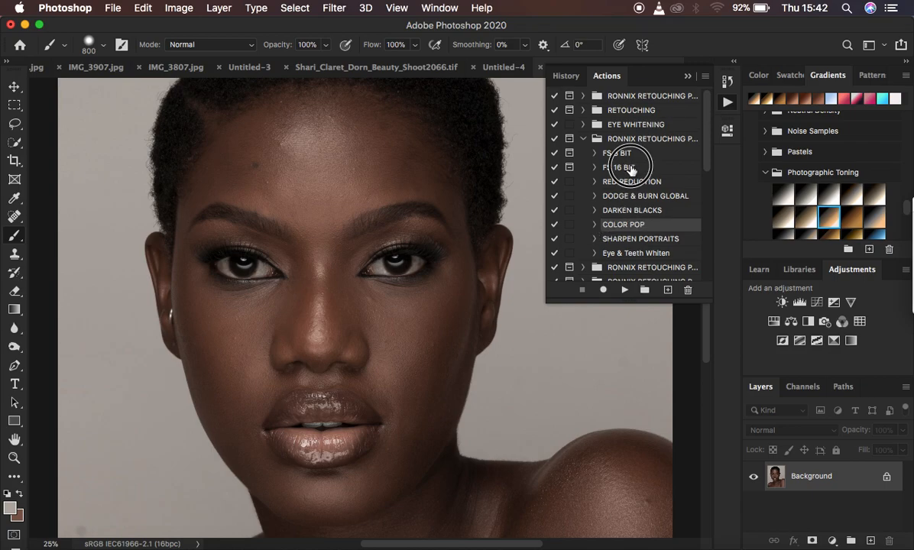
click(686, 78)
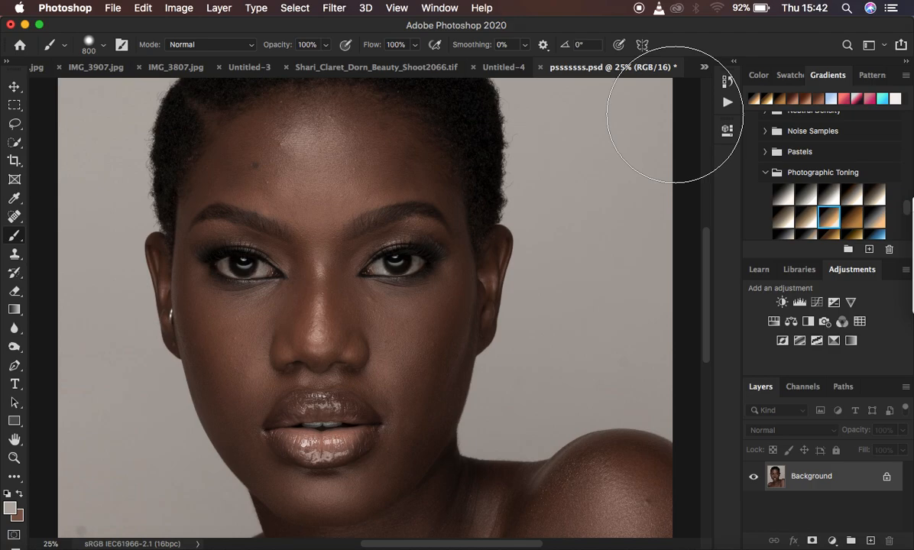
click(727, 105)
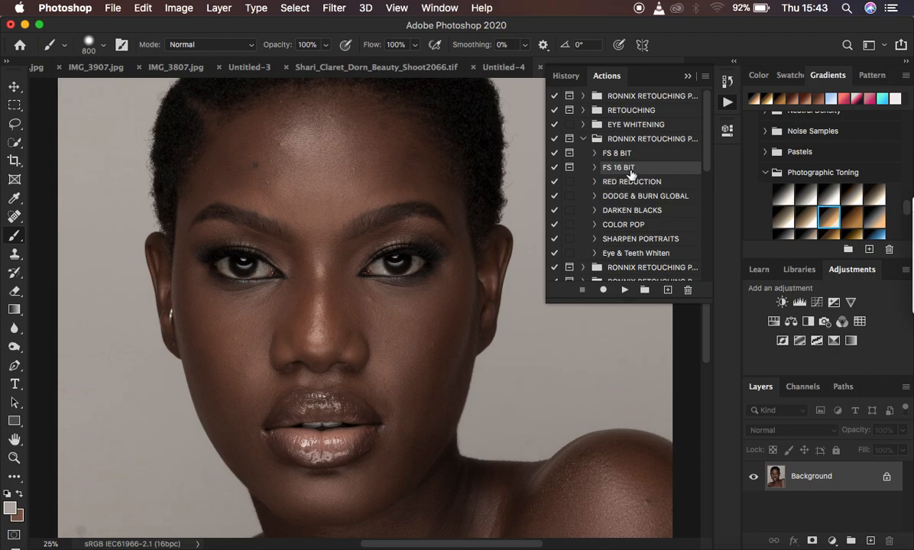
click(623, 290)
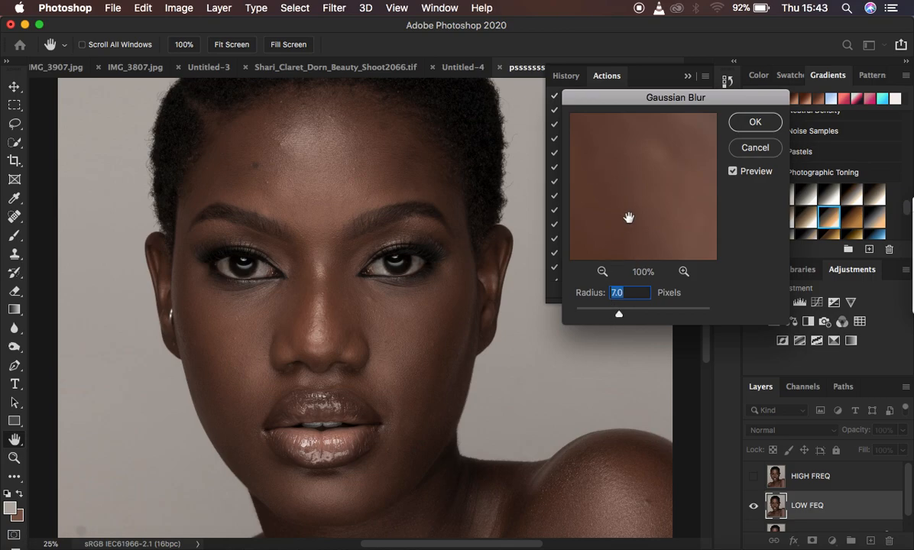
Step: Check the skin in the Gaussian Blur preview and blur the LOW FEQ layer with a 7.0-pixel radius
drag(633, 180, 695, 208)
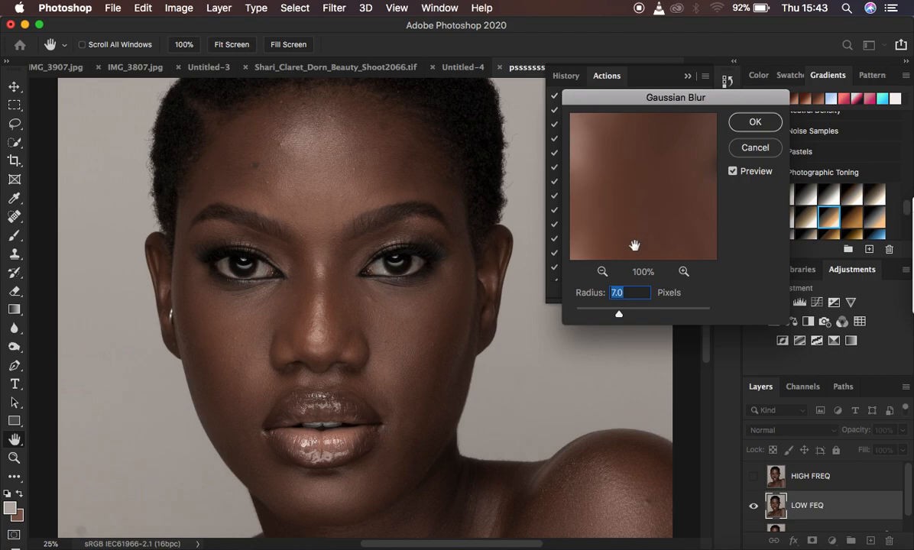
click(603, 272)
click(602, 271)
click(603, 271)
click(618, 175)
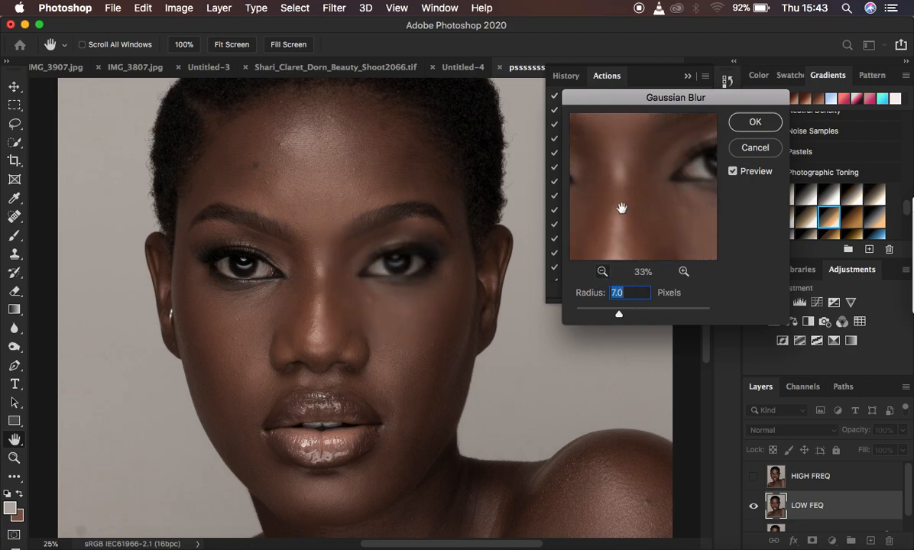
drag(620, 206, 641, 222)
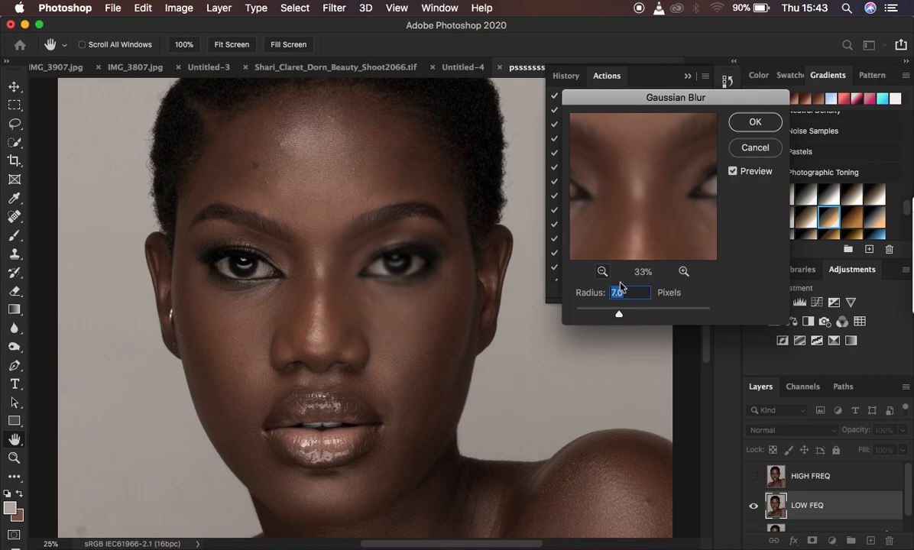
mouse_move(617, 315)
mouse_down()
mouse_move(555, 312)
mouse_move(601, 314)
mouse_up()
drag(599, 312, 618, 316)
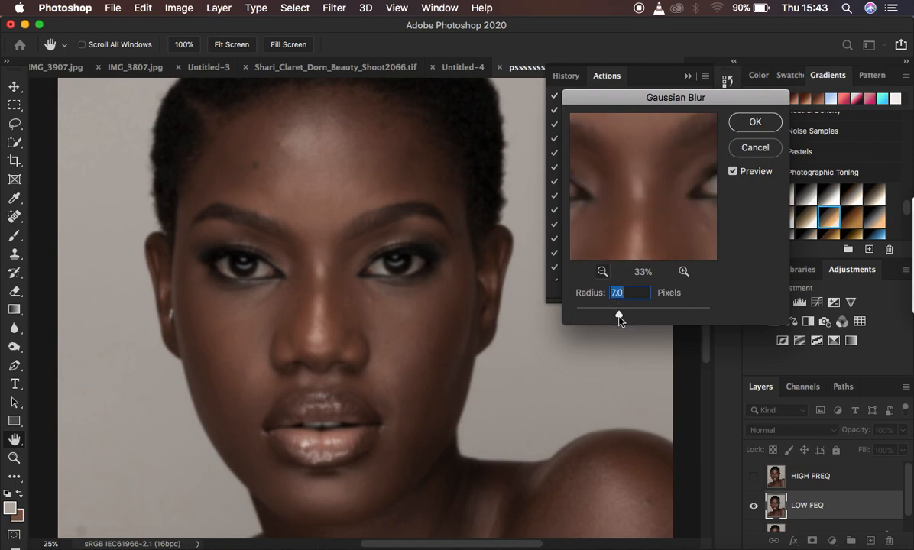
drag(675, 163, 677, 249)
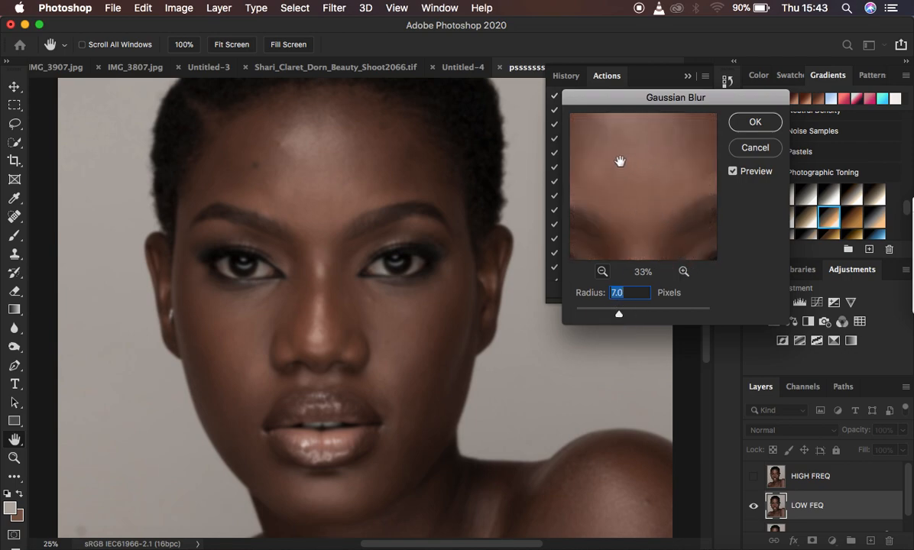
click(749, 122)
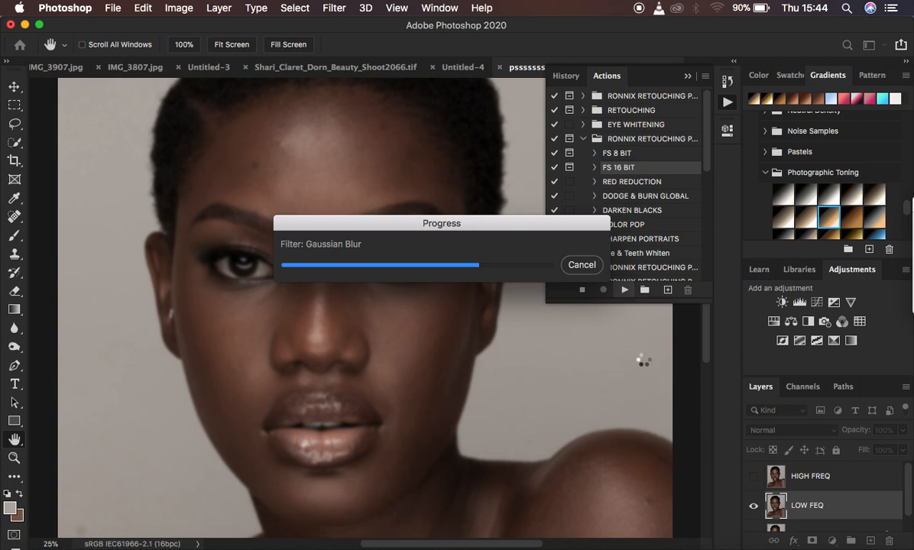
Step: Hide the Black & White 1 adjustment layer in the FREQ SEP 16 BIT group
click(686, 80)
scroll(810, 482, up, 3)
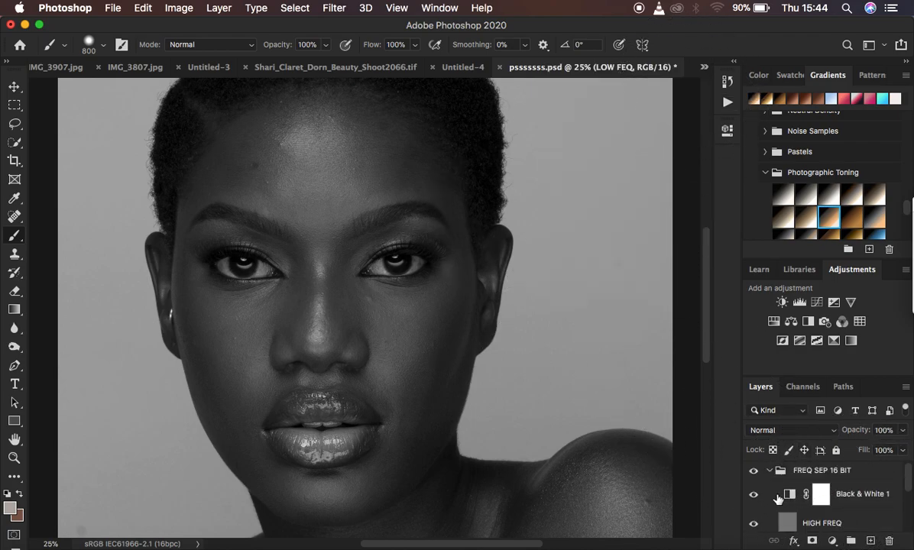
click(753, 494)
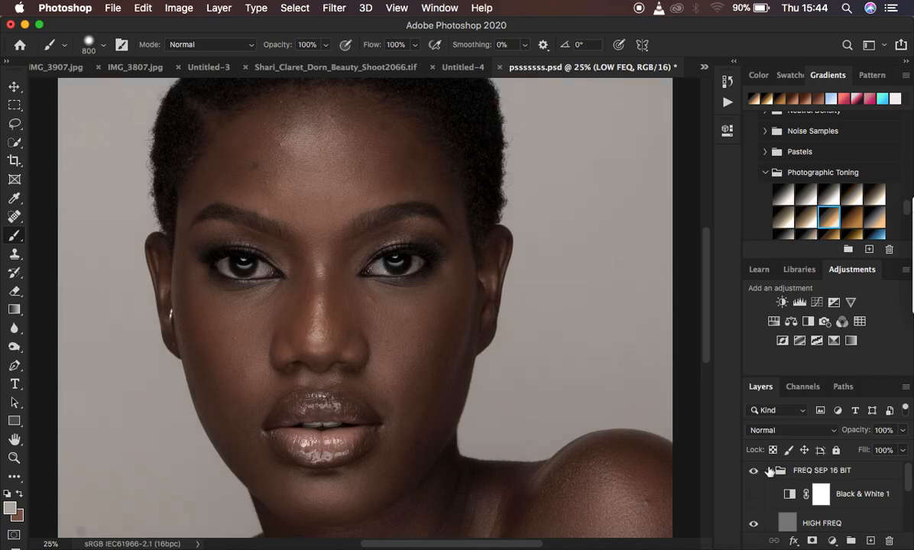
scroll(841, 504, down, 2)
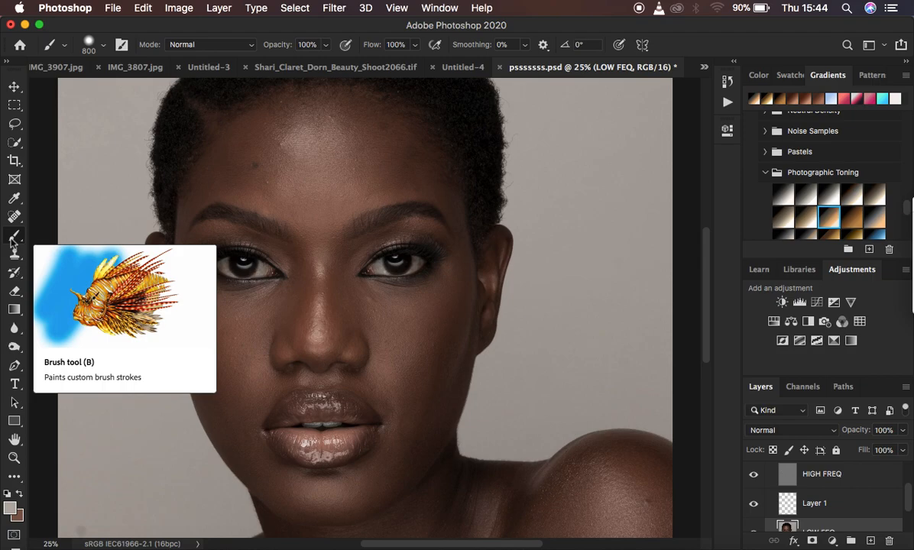
Step: Switch to the Mixer Brush tool and clean the brush
right_click(13, 237)
click(86, 275)
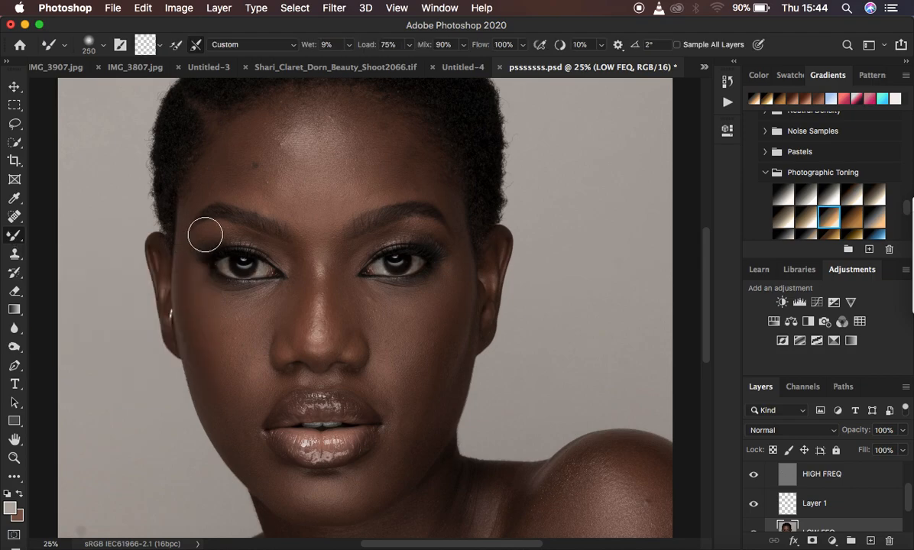
click(160, 46)
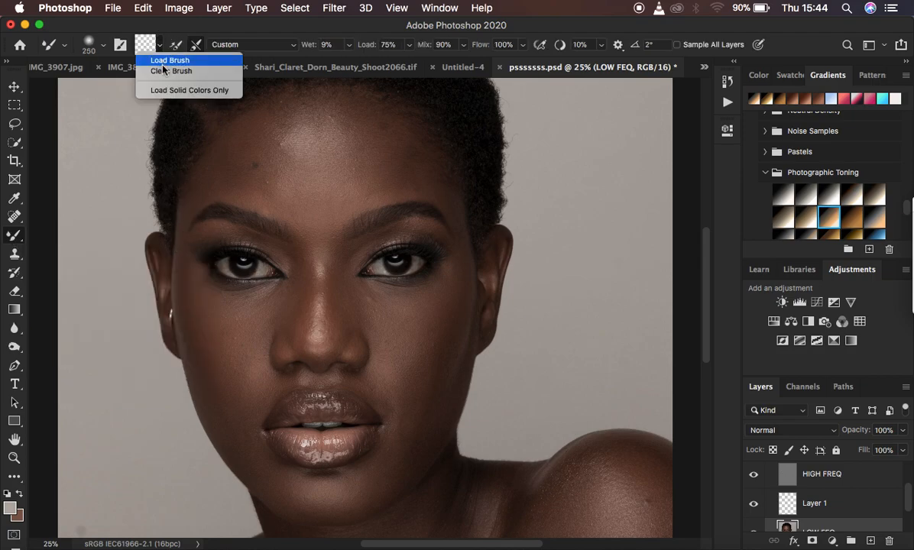
click(165, 72)
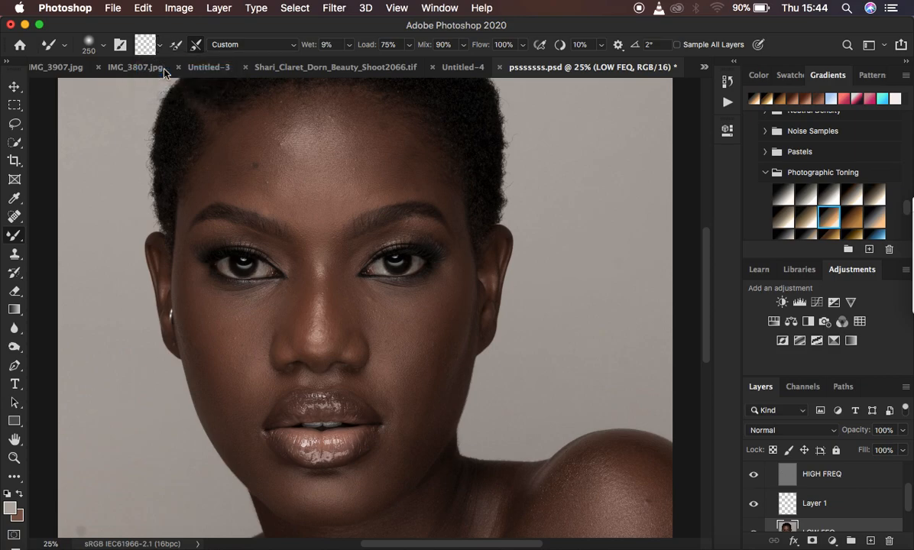
click(195, 43)
Step: Try to blend the forehead on the LOW FEQ layer using a 600-pixel Mixer Brush with Sample All Layers enabled
click(676, 45)
key(bracketright)
scroll(907, 507, down, 1)
scroll(907, 506, down, 1)
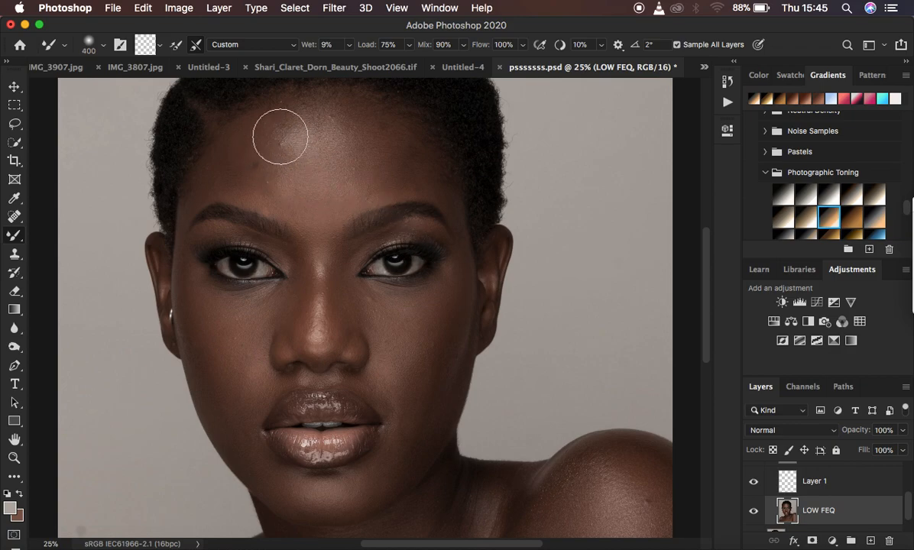
key(bracketright)
key(bracketright)
mouse_move(281, 137)
mouse_down()
mouse_move(256, 152)
mouse_move(324, 161)
mouse_move(265, 148)
mouse_move(291, 184)
mouse_move(334, 171)
mouse_move(287, 156)
mouse_move(328, 179)
mouse_move(301, 143)
mouse_move(313, 195)
mouse_move(334, 168)
mouse_move(289, 170)
mouse_move(336, 155)
mouse_up()
mouse_move(287, 183)
mouse_down()
mouse_move(284, 158)
mouse_move(276, 166)
mouse_move(303, 177)
mouse_move(327, 172)
mouse_move(324, 150)
mouse_move(260, 167)
mouse_move(320, 176)
mouse_move(280, 142)
mouse_move(318, 184)
mouse_move(312, 147)
mouse_move(333, 184)
mouse_move(300, 145)
mouse_move(333, 186)
mouse_move(286, 150)
mouse_move(312, 201)
mouse_move(270, 149)
mouse_move(325, 142)
mouse_move(341, 195)
mouse_move(285, 181)
mouse_move(327, 147)
mouse_move(280, 146)
mouse_move(327, 184)
mouse_up()
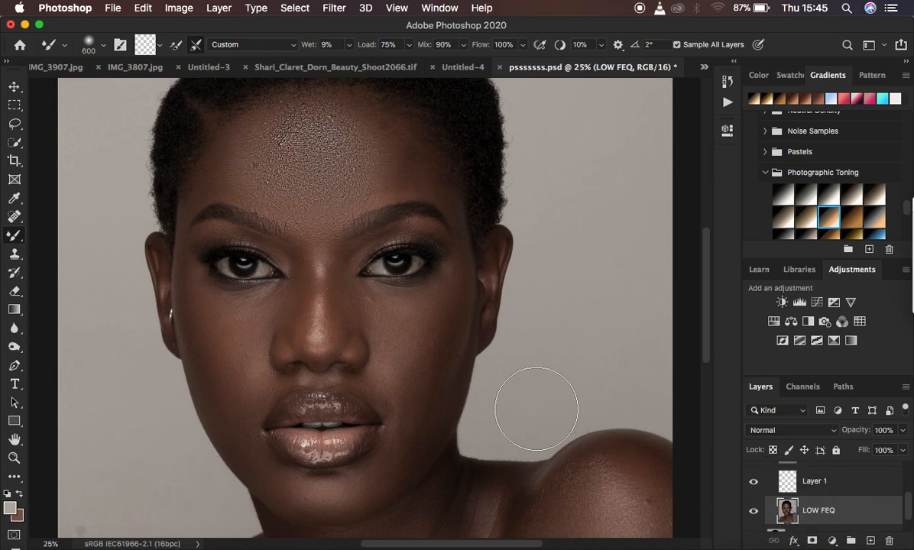
mouse_move(286, 174)
mouse_down()
mouse_move(306, 187)
mouse_move(347, 159)
mouse_move(321, 198)
mouse_up()
mouse_move(352, 206)
mouse_down()
mouse_move(318, 206)
mouse_move(275, 142)
mouse_move(335, 162)
mouse_move(290, 219)
mouse_move(297, 135)
mouse_move(361, 156)
mouse_move(339, 210)
mouse_move(300, 175)
mouse_move(348, 167)
mouse_move(326, 216)
mouse_move(317, 153)
mouse_move(287, 181)
mouse_move(335, 187)
mouse_move(326, 156)
mouse_move(289, 175)
mouse_move(344, 235)
mouse_up()
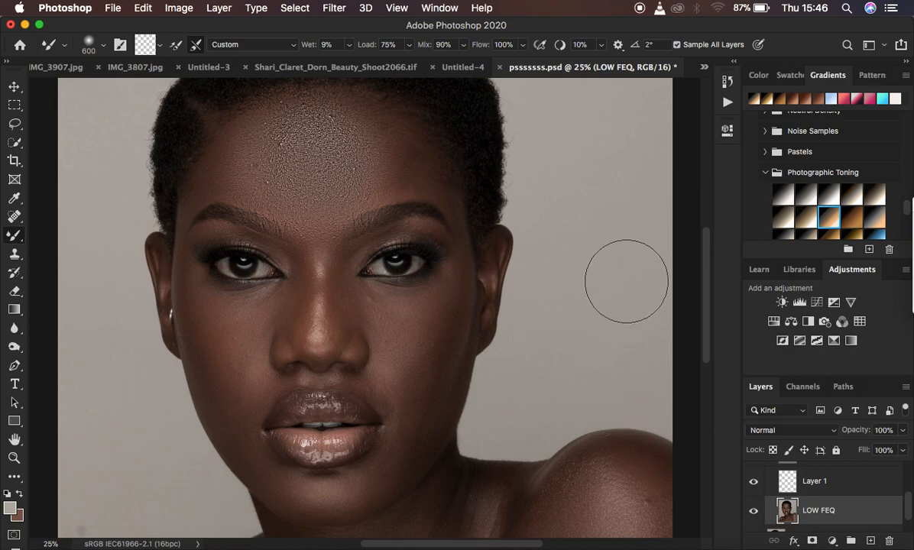
key(super+z)
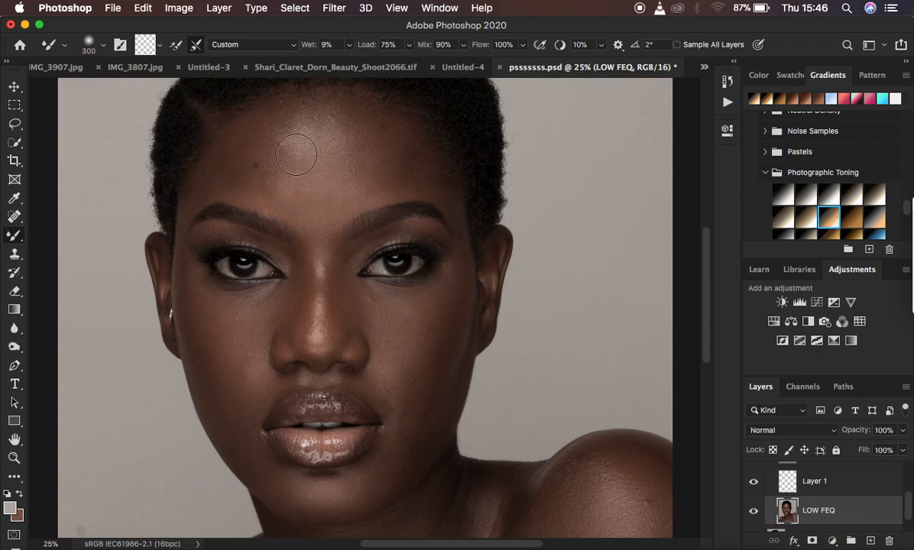
Step: Blend the forehead tones on the LOW FEQ layer using a 300-pixel Mixer Brush with Sample All Layers off
key(bracketleft)
key(bracketleft)
key(bracketleft)
mouse_move(253, 174)
mouse_down()
mouse_move(276, 123)
mouse_move(242, 162)
mouse_move(256, 180)
mouse_move(208, 174)
mouse_move(257, 188)
mouse_move(251, 166)
mouse_move(268, 130)
mouse_move(297, 115)
mouse_move(366, 122)
mouse_move(404, 155)
mouse_up()
drag(352, 131, 342, 125)
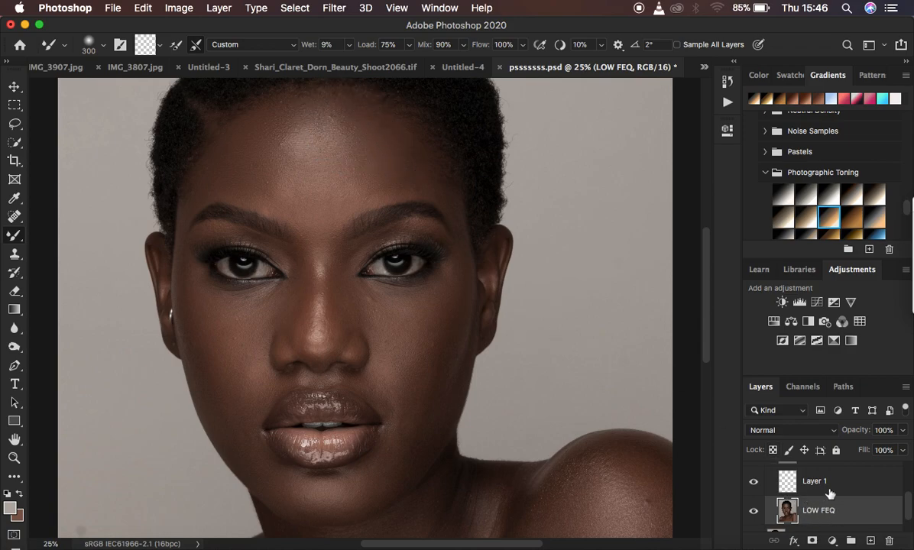
Step: Smooth the forehead tones further with the HIGH FREQ layer temporarily hidden
scroll(841, 494, up, 3)
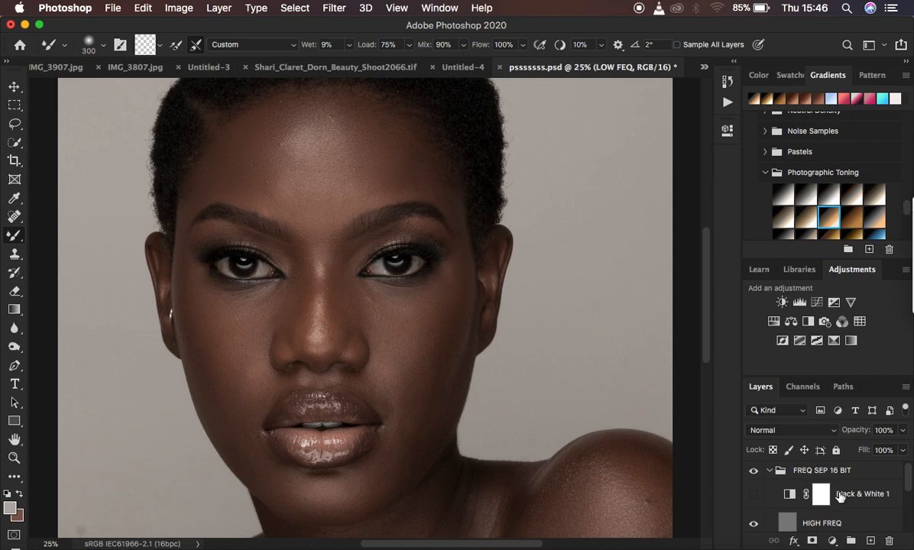
click(753, 523)
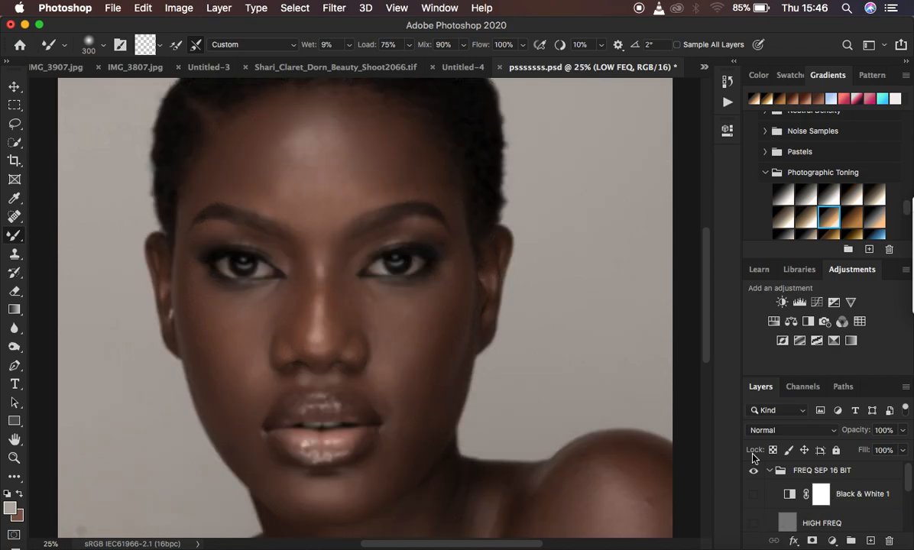
mouse_move(304, 141)
mouse_down()
mouse_move(334, 120)
mouse_move(398, 157)
mouse_up()
click(755, 525)
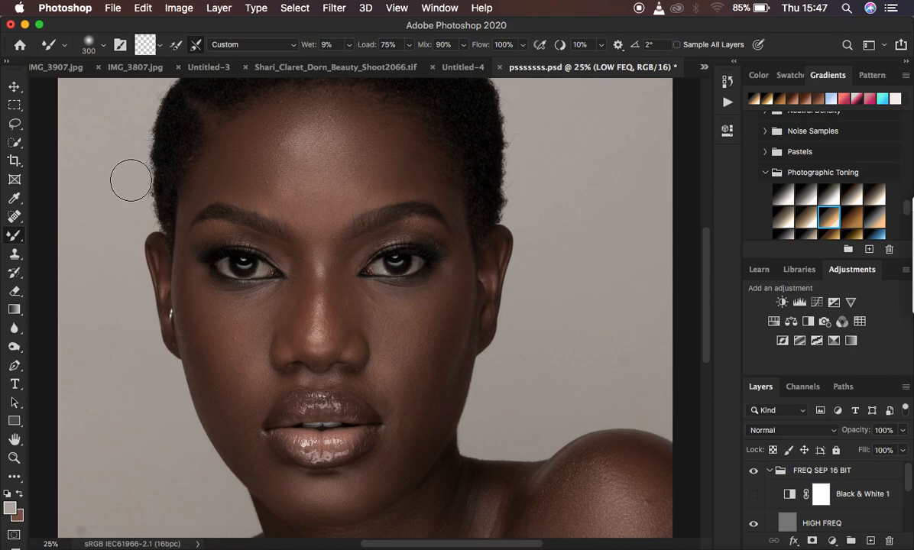
Step: Outline the forehead between hairline and eyebrows using the Lasso tool with a 0 px feather
click(15, 123)
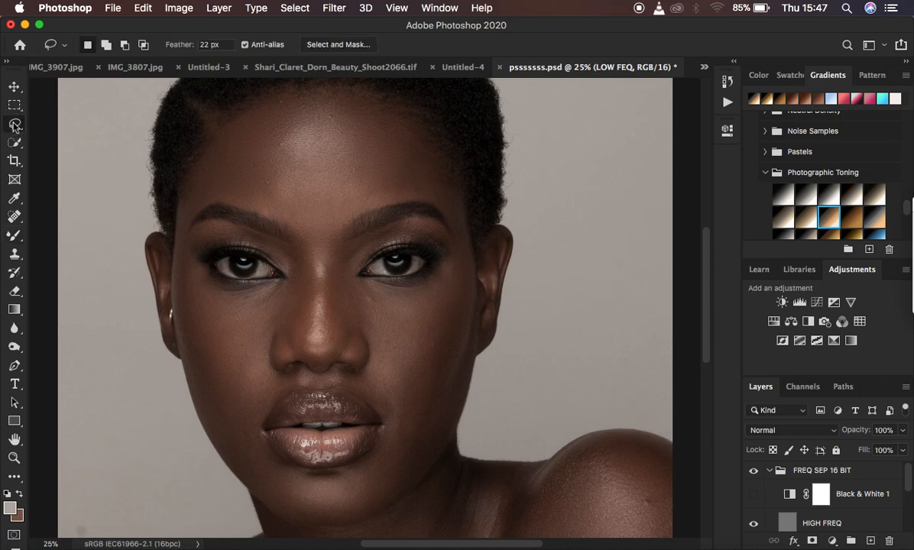
click(209, 44)
text(0)
key(Return)
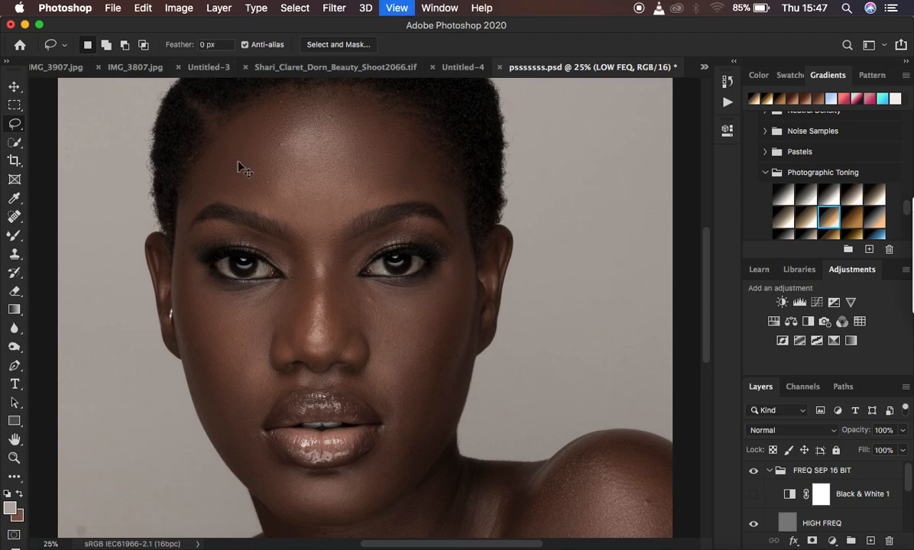
key(super+equal)
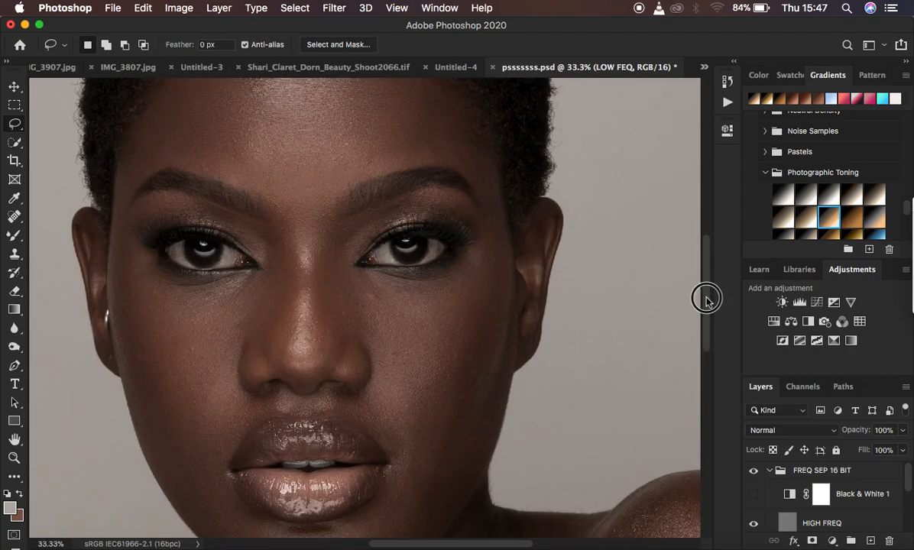
drag(706, 298, 704, 273)
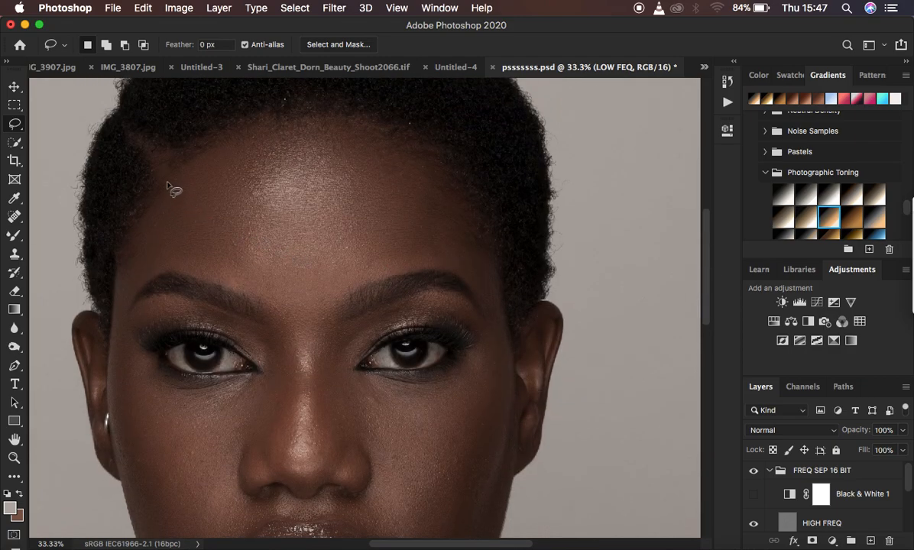
mouse_move(168, 182)
mouse_down()
mouse_move(220, 142)
mouse_move(264, 127)
mouse_move(370, 138)
mouse_move(428, 165)
mouse_move(469, 251)
mouse_move(382, 274)
mouse_move(323, 306)
mouse_move(285, 303)
mouse_move(156, 256)
mouse_move(147, 235)
mouse_move(172, 181)
mouse_up()
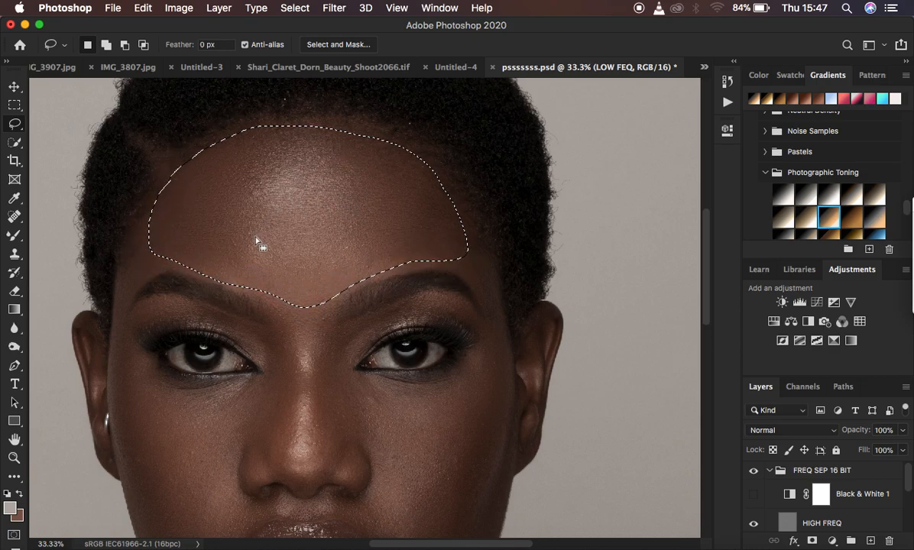
Step: Apply a Gaussian Blur with a 24.7-pixel radius to the selected forehead area and deselect it
click(334, 8)
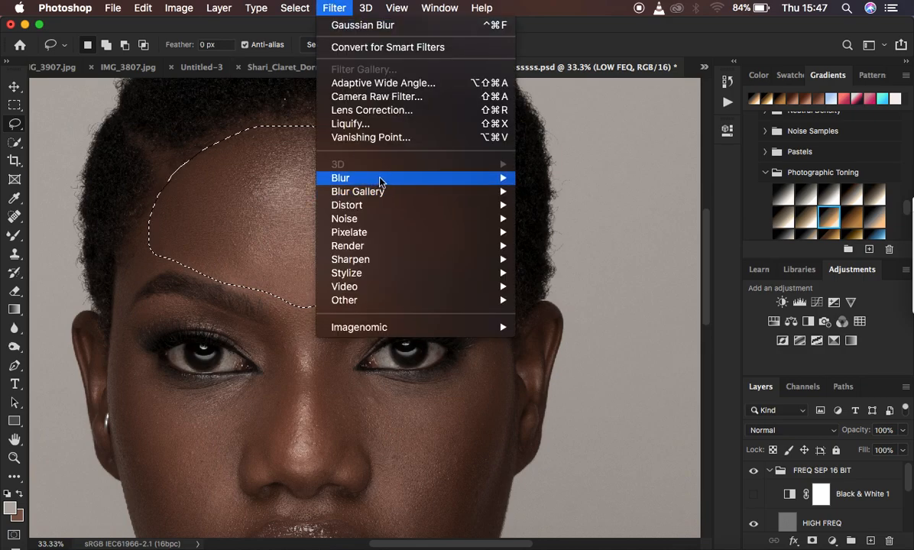
mouse_move(380, 179)
click(558, 231)
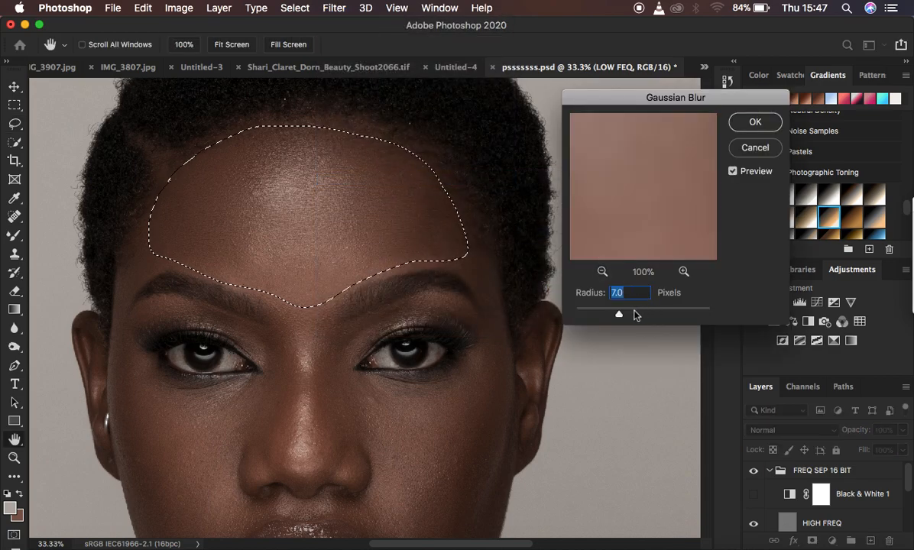
click(634, 312)
drag(633, 317, 636, 316)
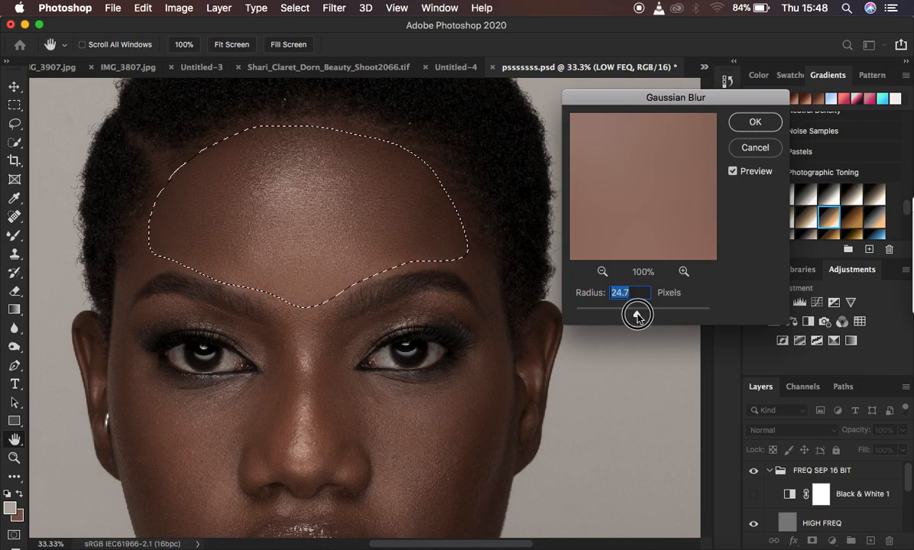
click(744, 125)
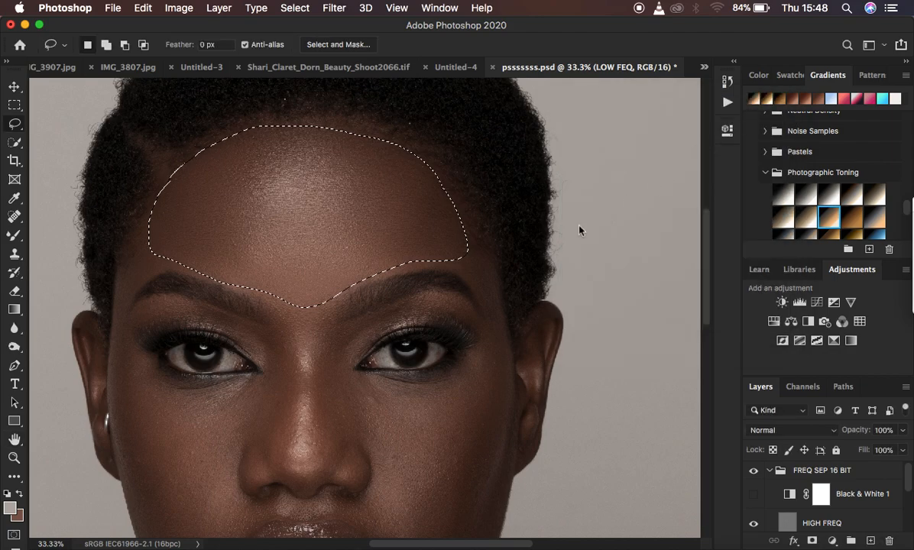
key(super+d)
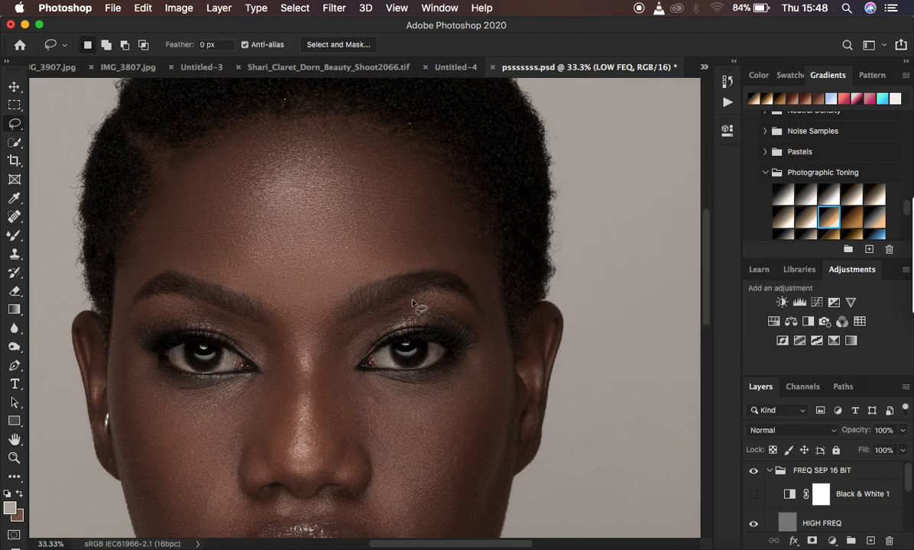
Step: Undo the Gaussian Blur on the outlined forehead and clear the selection
key(super+plus)
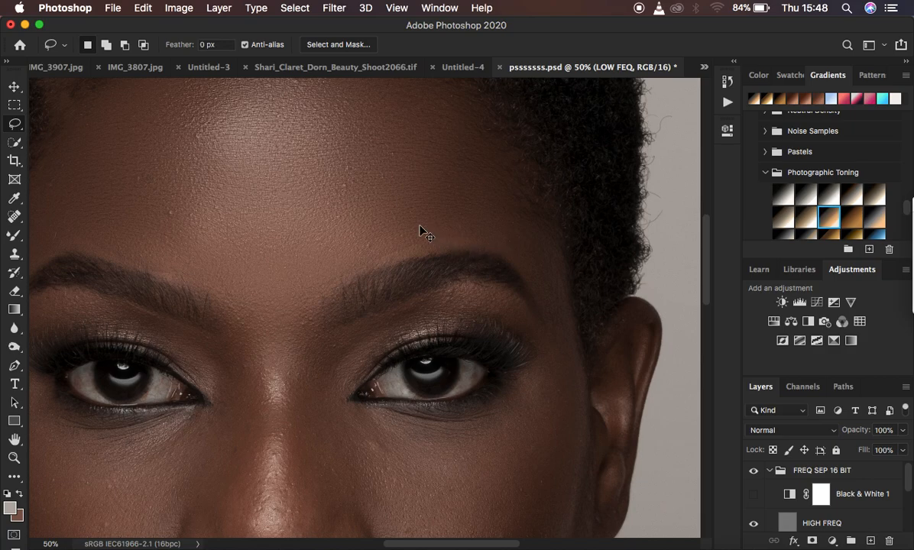
key(super+z)
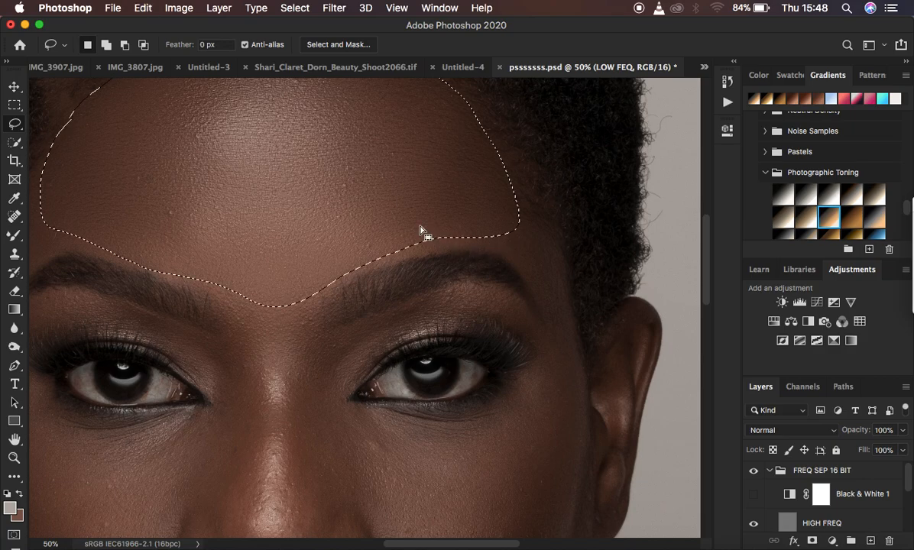
click(557, 254)
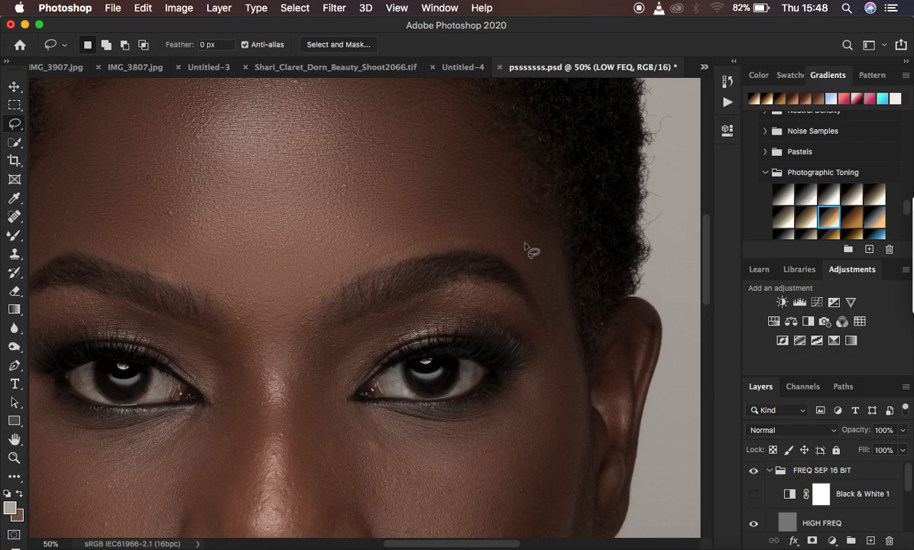
key(super+z)
key(super+z)
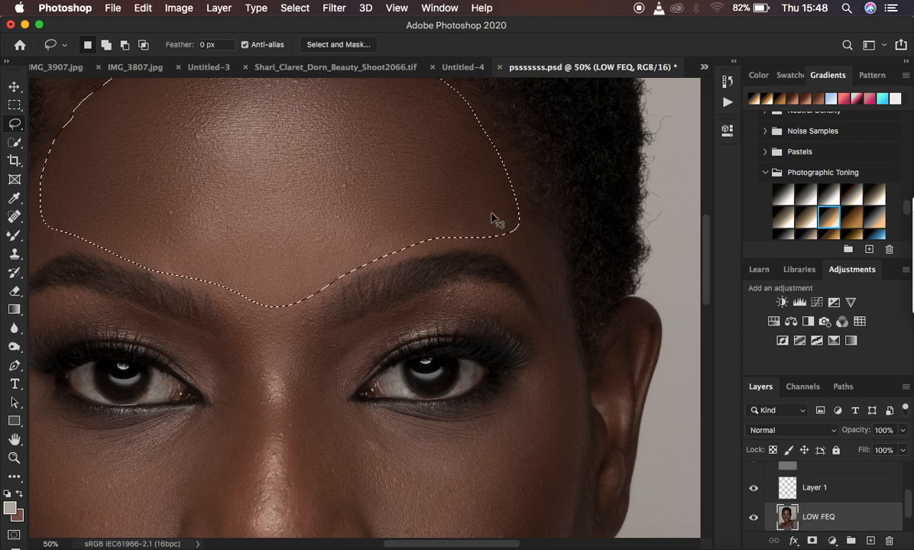
click(550, 263)
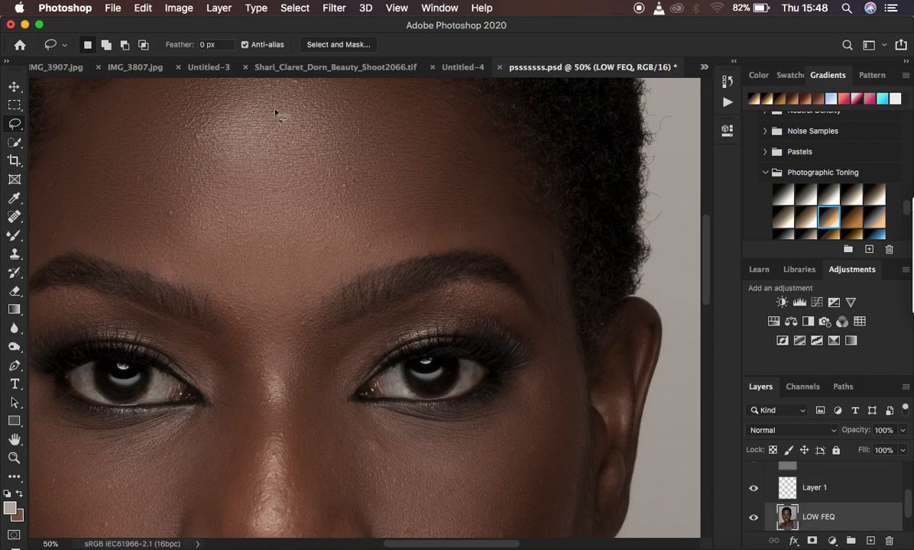
Step: Outline the central forehead with an unfeathered Lasso selection, preview its hard edge in Quick Mask, and deselect it
mouse_move(126, 96)
mouse_down()
mouse_move(323, 100)
mouse_move(402, 164)
mouse_move(292, 248)
mouse_move(128, 192)
mouse_move(117, 130)
mouse_move(158, 95)
mouse_up()
key(q)
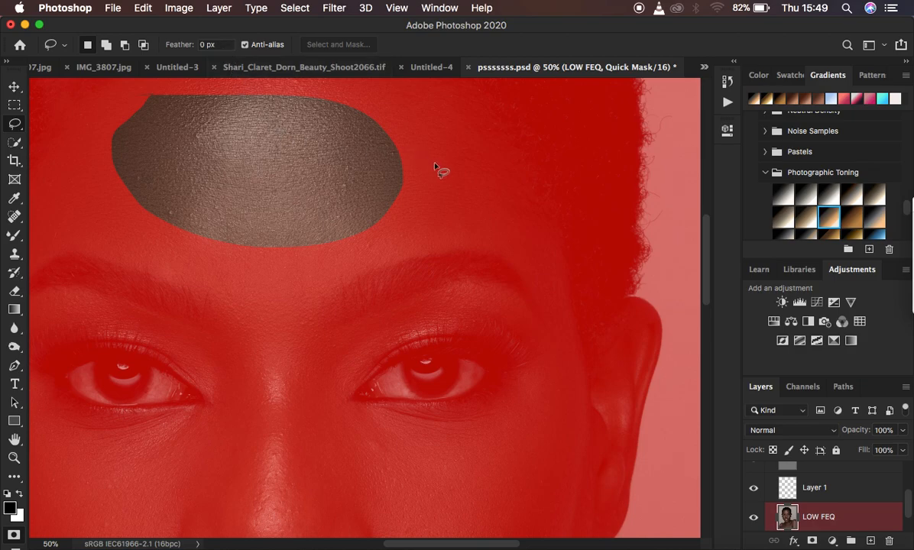
key(q)
key(super+d)
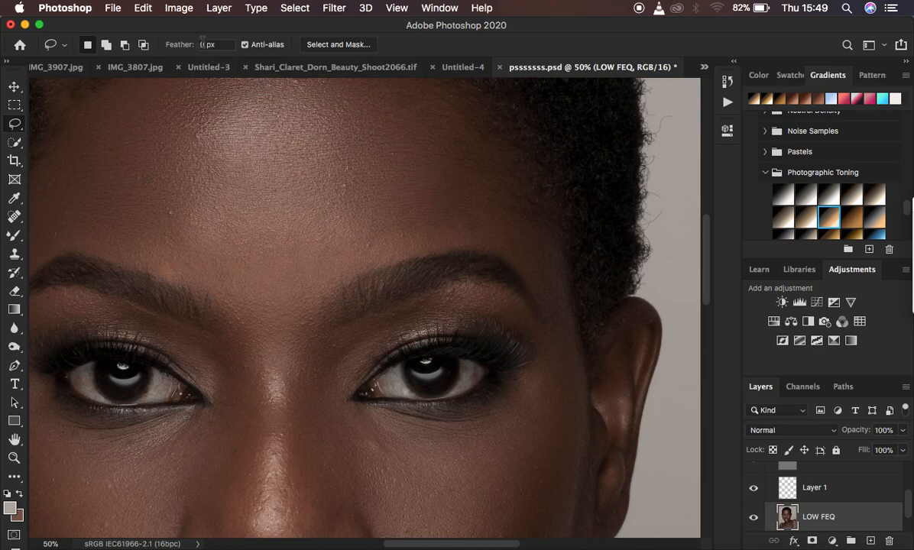
Step: Outline the central forehead with the Lasso at a 22 px feather and preview the soft edge in Quick Mask
click(221, 43)
text(22)
mouse_move(243, 97)
mouse_down()
mouse_move(158, 108)
mouse_move(117, 157)
mouse_move(154, 220)
mouse_move(266, 264)
mouse_move(395, 184)
mouse_move(334, 107)
mouse_move(243, 96)
mouse_up()
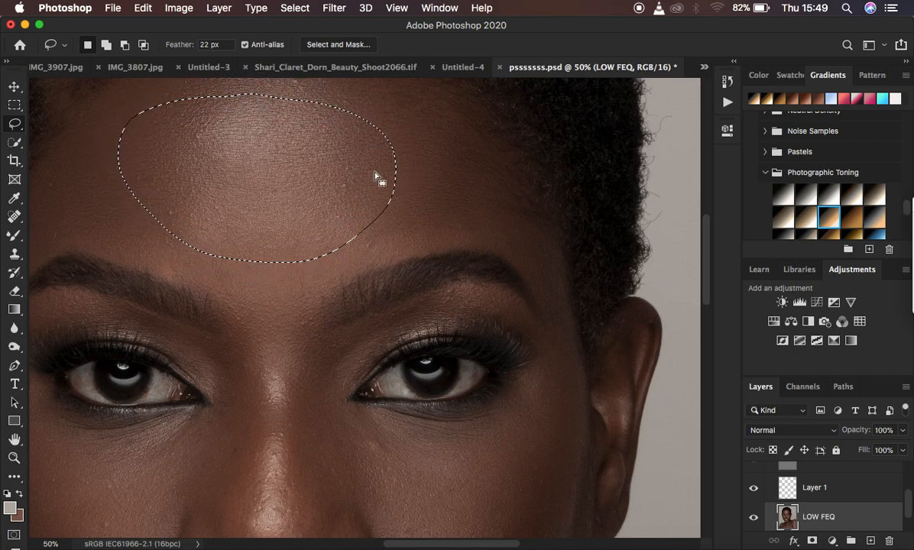
key(q)
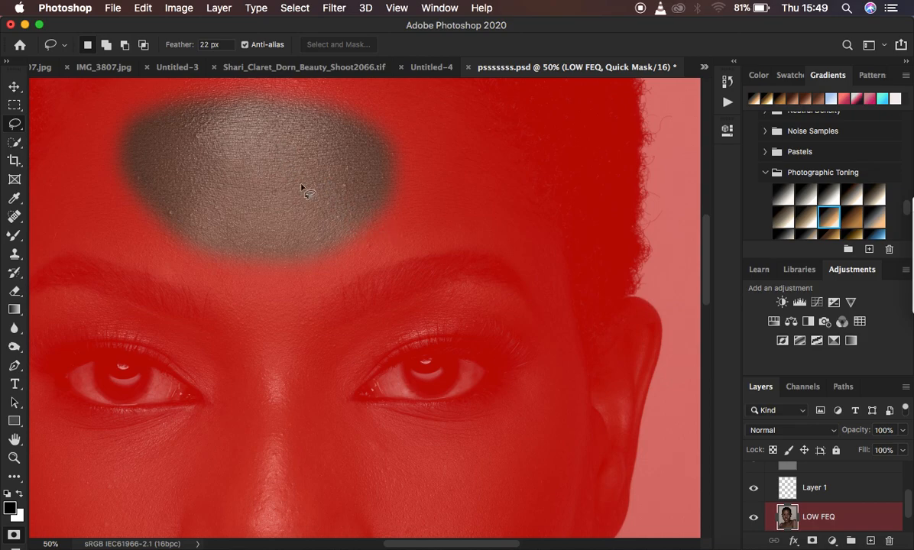
key(q)
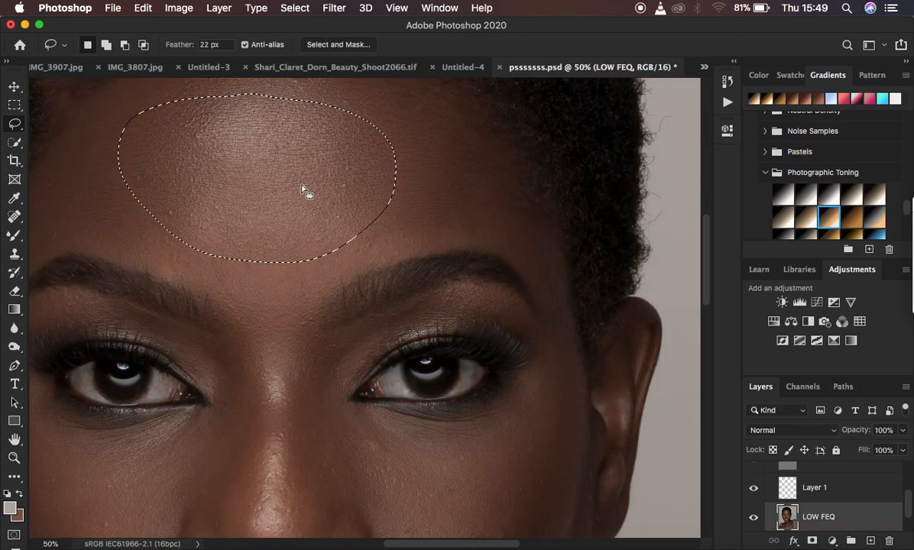
Step: Apply a Gaussian Blur with a 24.7-pixel radius to the feathered forehead selection and deselect it
click(334, 8)
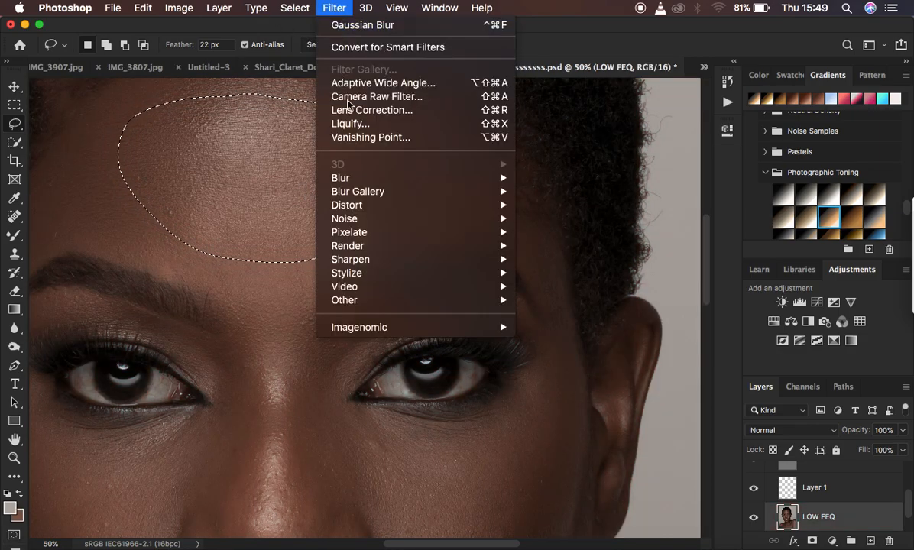
mouse_move(371, 179)
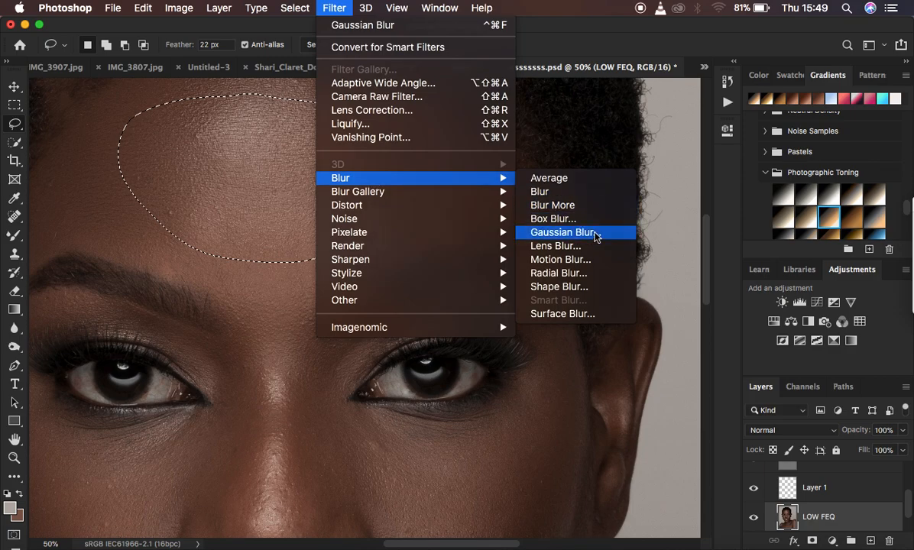
click(564, 232)
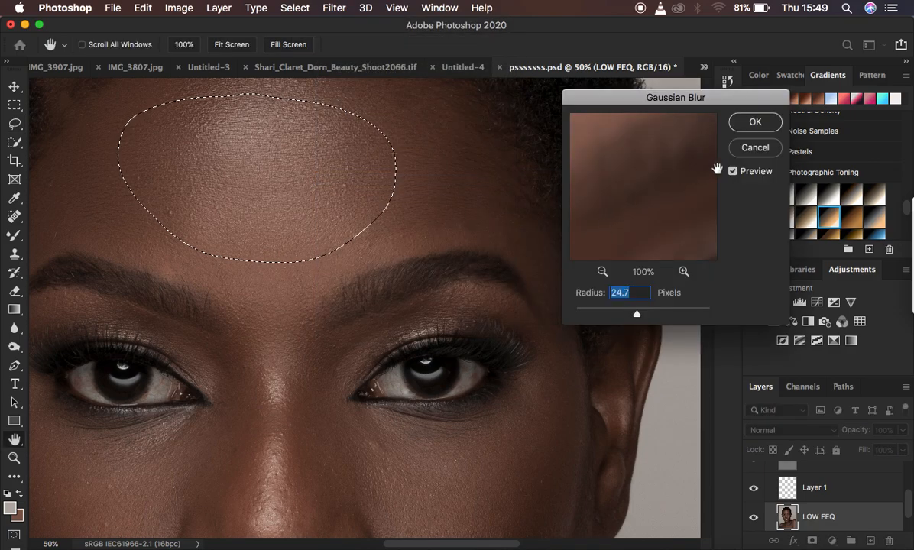
click(751, 123)
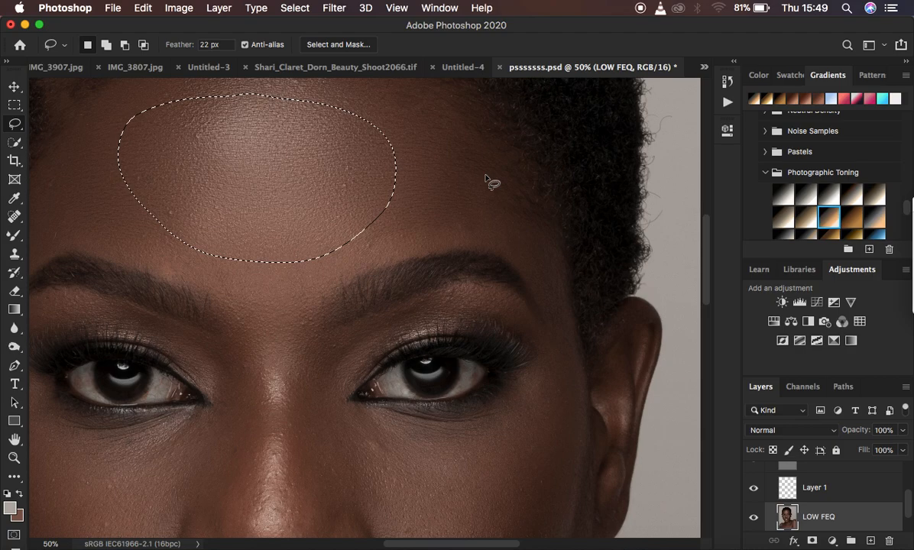
key(super+d)
key(super+minus)
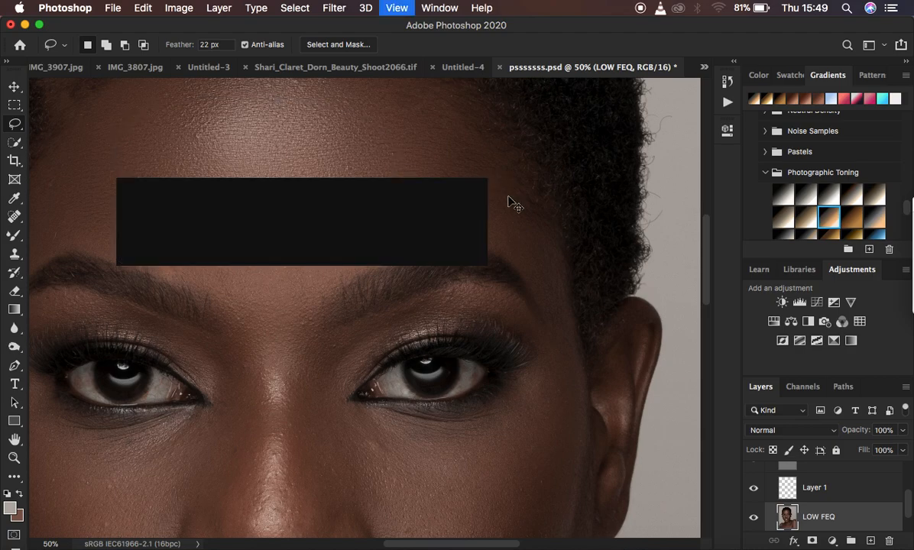
key(super+plus)
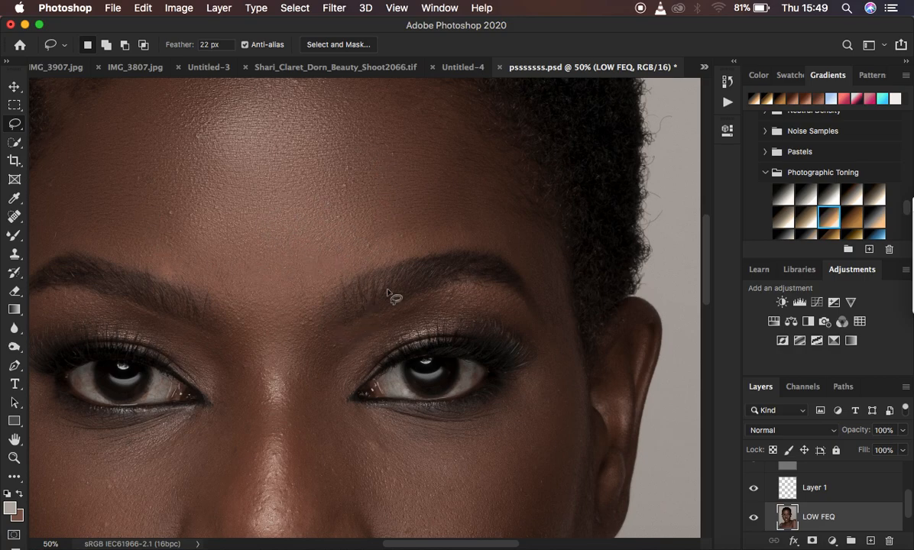
key(super+minus)
key(super+minus)
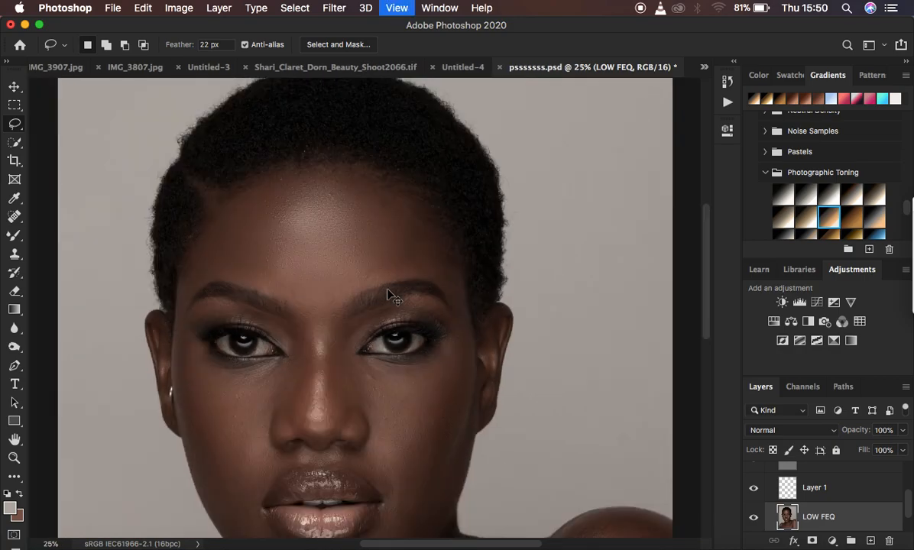
key(super+plus)
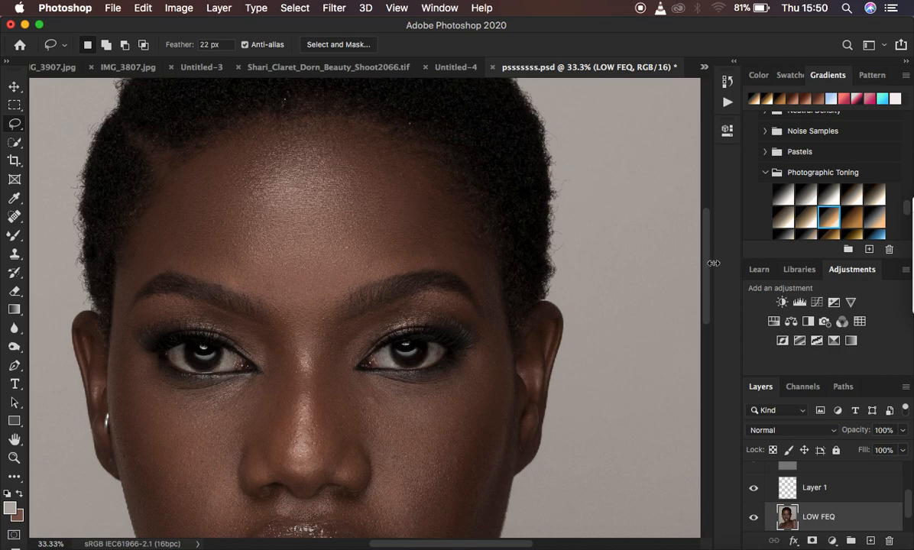
Step: Outline the whole nose with the feathered Lasso, apply a 24.7-pixel Gaussian Blur to it, and deselect
drag(705, 256, 707, 289)
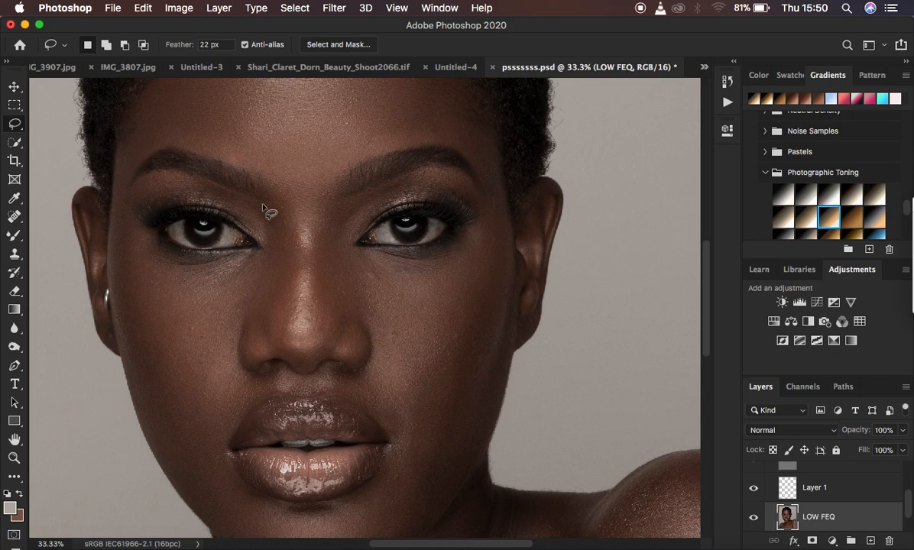
mouse_move(266, 205)
mouse_down()
mouse_move(307, 182)
mouse_move(330, 188)
mouse_move(360, 334)
mouse_move(344, 351)
mouse_move(257, 349)
mouse_move(243, 306)
mouse_move(271, 238)
mouse_move(270, 208)
mouse_up()
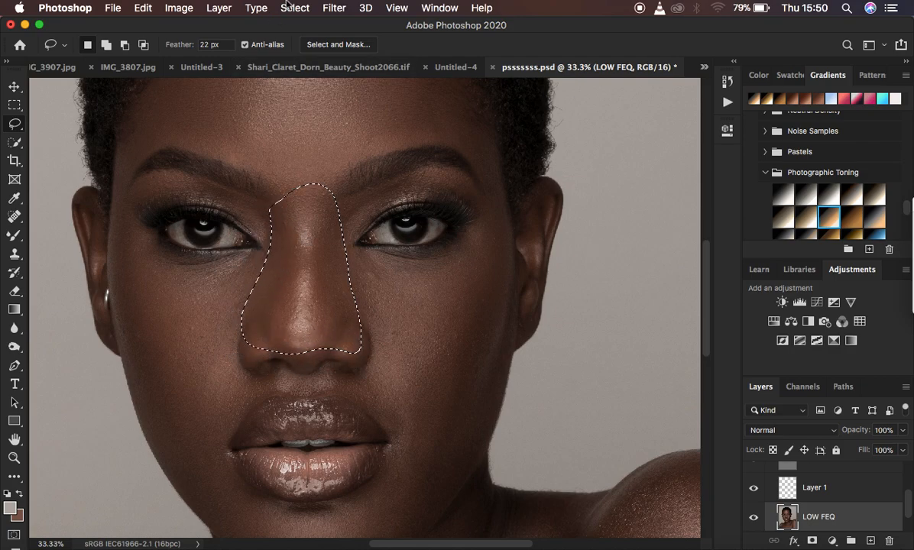
click(341, 9)
mouse_move(375, 184)
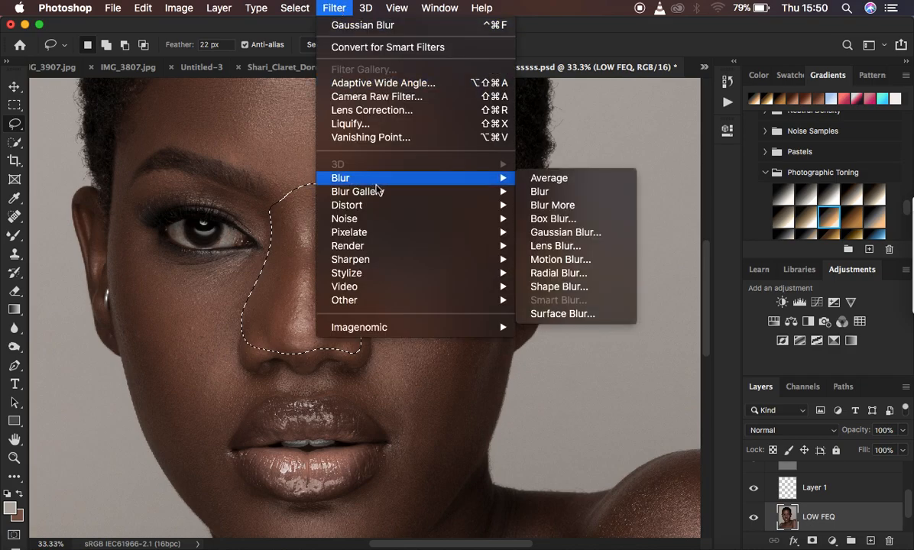
click(606, 233)
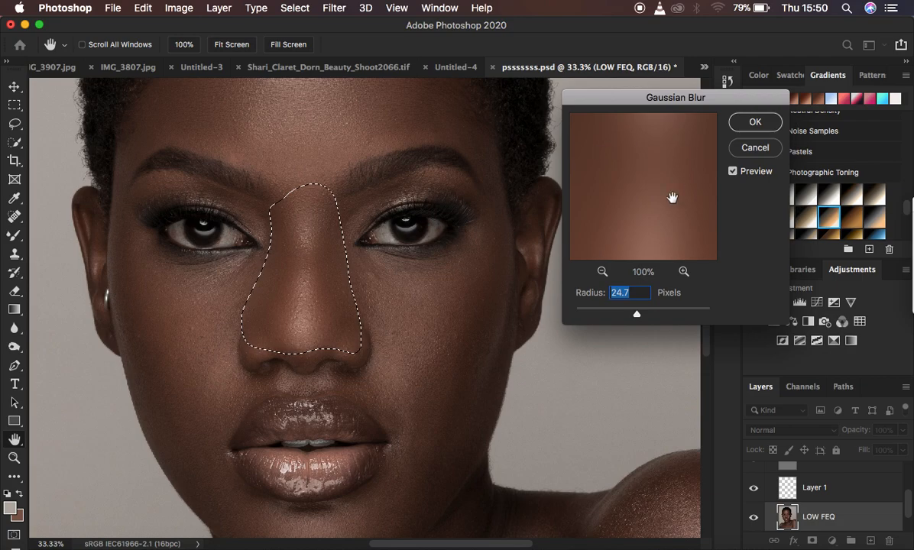
click(751, 125)
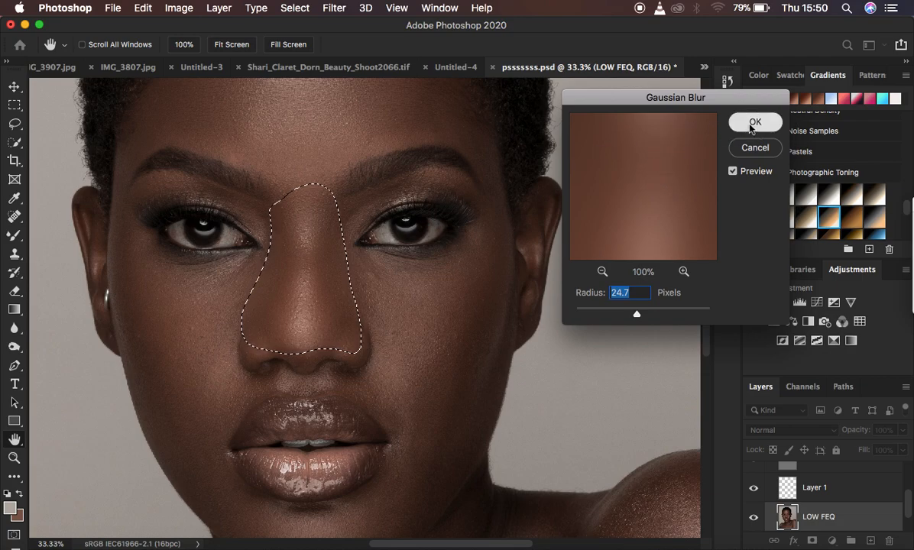
key(super+minus)
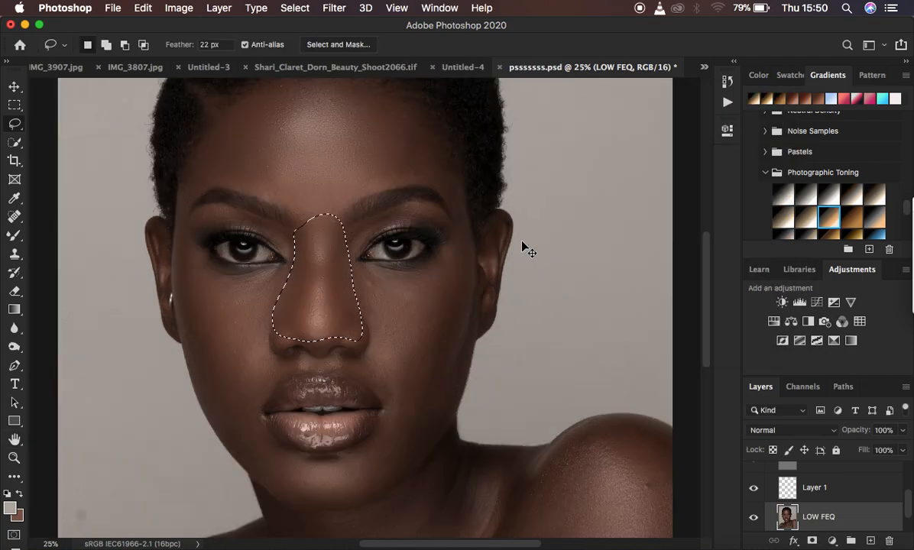
click(411, 292)
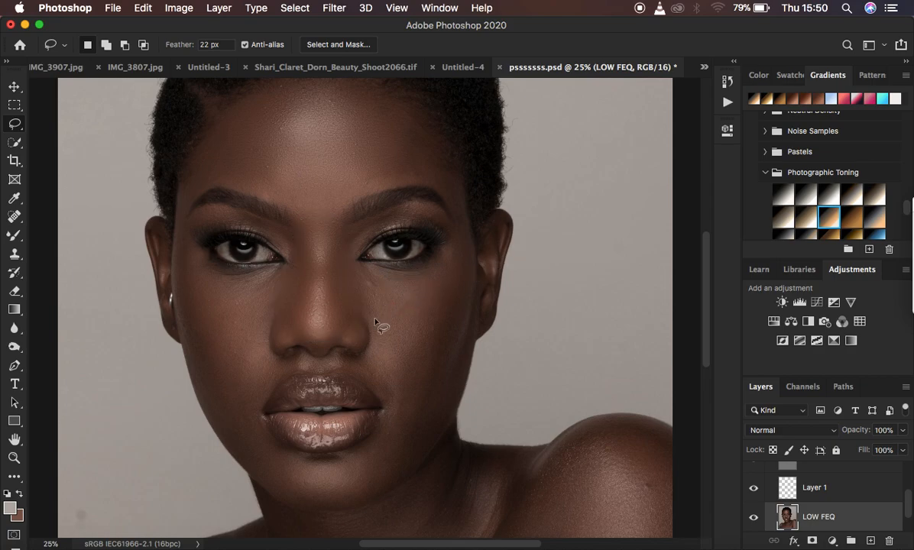
Step: Toggle the visibility of the FREQ SEP 16 BIT group to compare the portrait with and without the retouching
scroll(841, 489, up, 3)
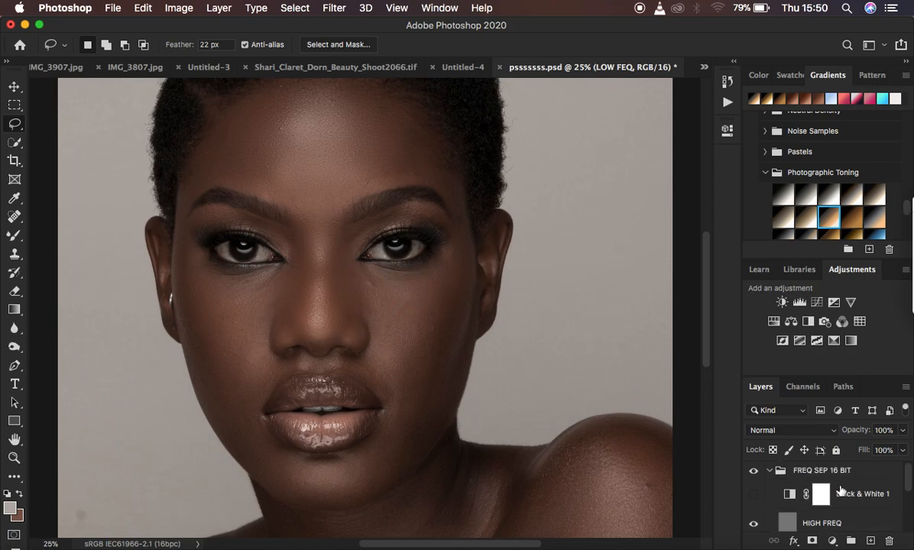
click(754, 473)
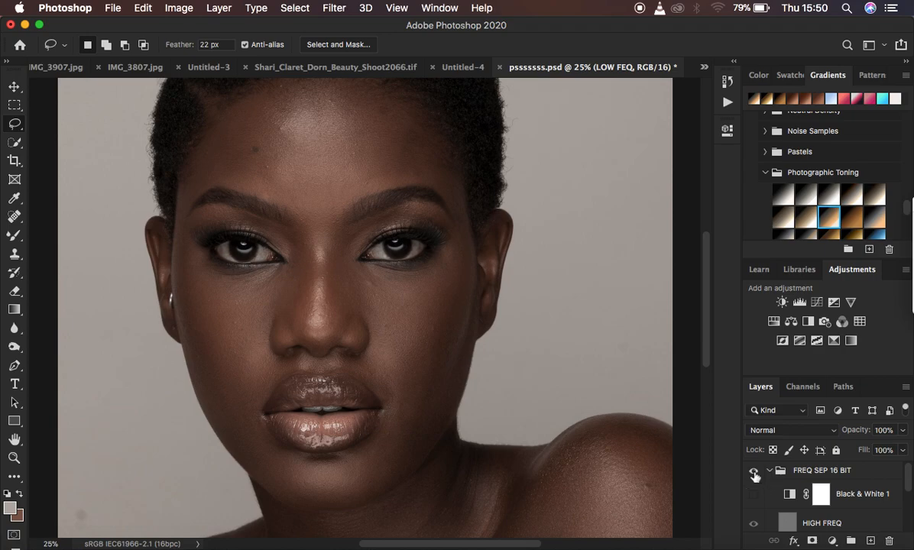
click(754, 474)
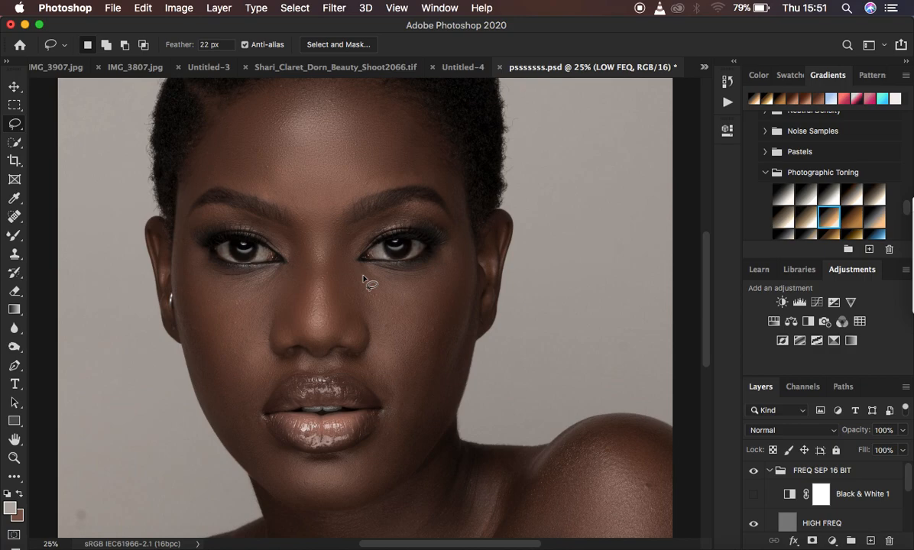
key(super+comma)
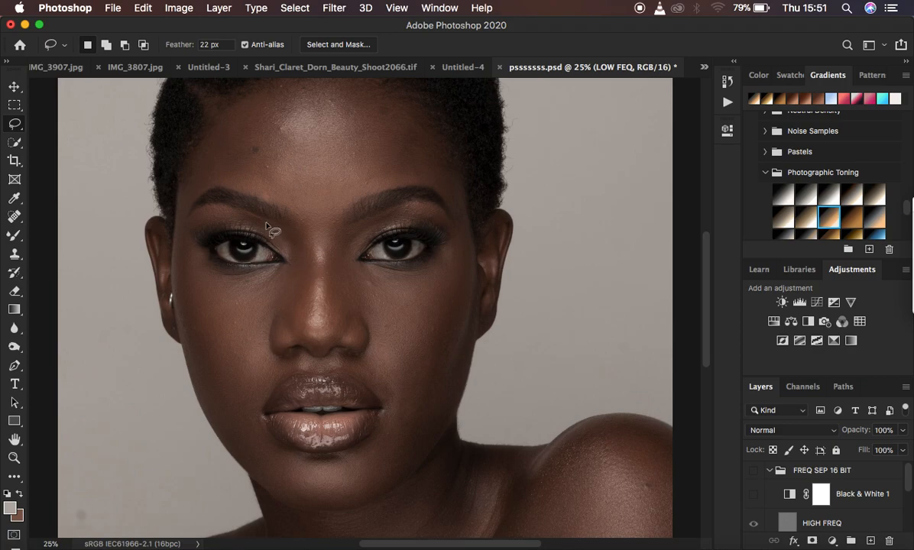
Step: Outline the shaded left side of the nose, reapply the last Gaussian Blur to it, and deselect
mouse_move(272, 225)
mouse_down()
mouse_move(305, 243)
mouse_move(312, 288)
mouse_move(300, 338)
mouse_move(280, 332)
mouse_move(263, 310)
mouse_move(286, 275)
mouse_move(284, 227)
mouse_up()
right_click(295, 287)
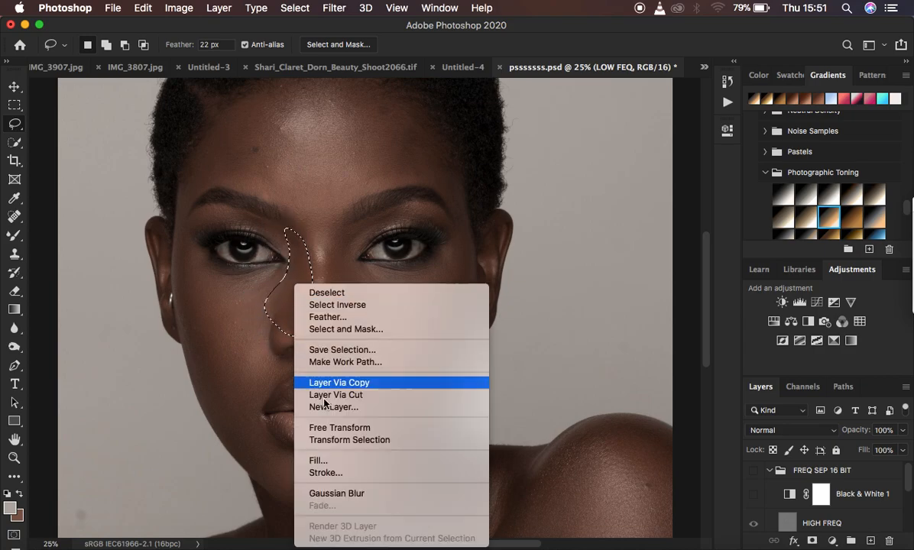
click(382, 494)
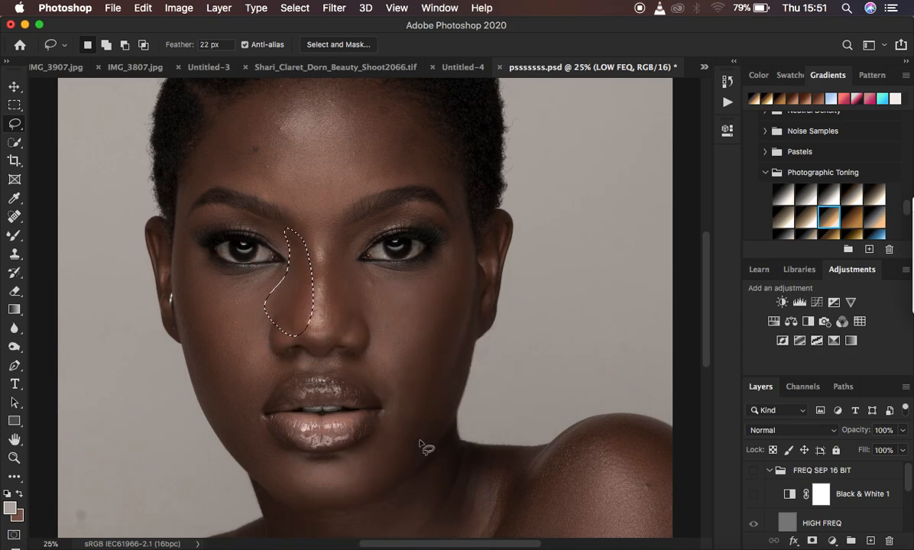
click(403, 349)
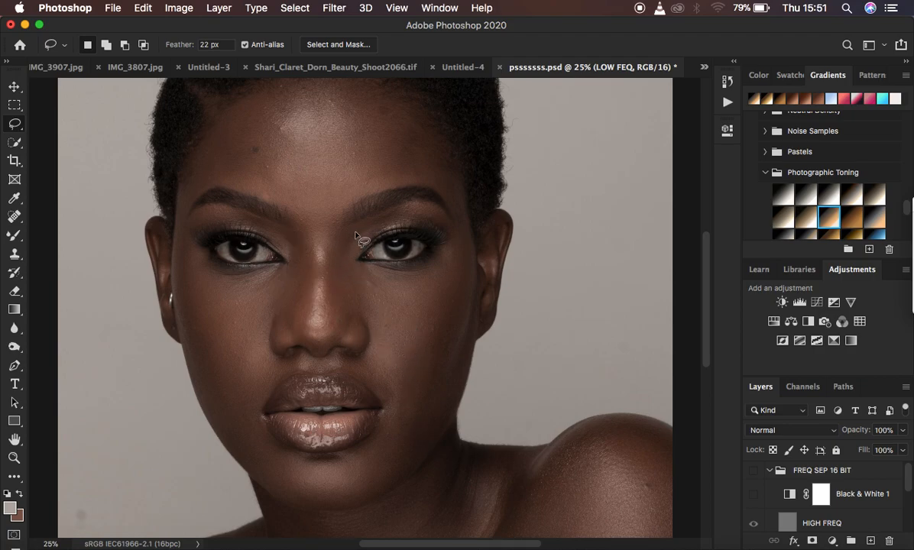
mouse_move(311, 240)
mouse_down()
mouse_move(298, 336)
mouse_move(320, 339)
mouse_move(332, 308)
mouse_move(316, 233)
mouse_up()
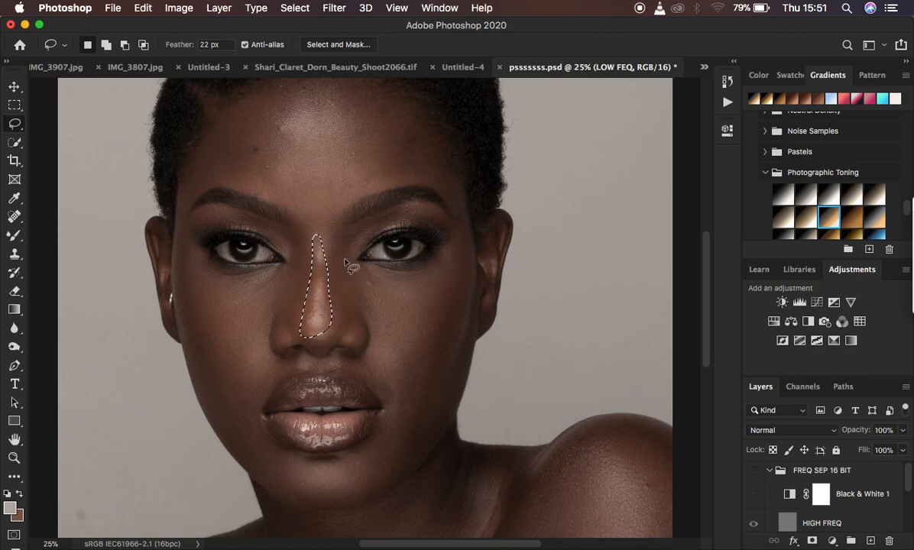
click(334, 8)
mouse_move(375, 178)
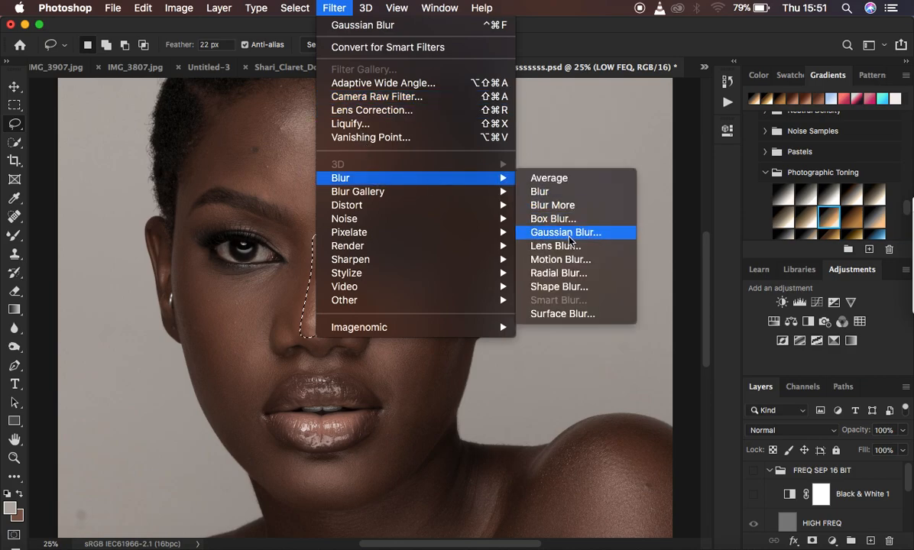
click(534, 229)
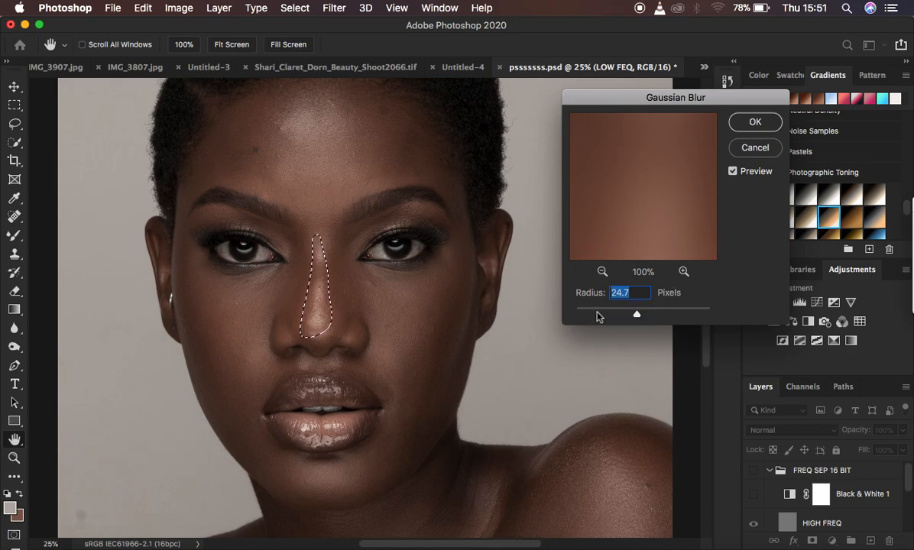
click(752, 149)
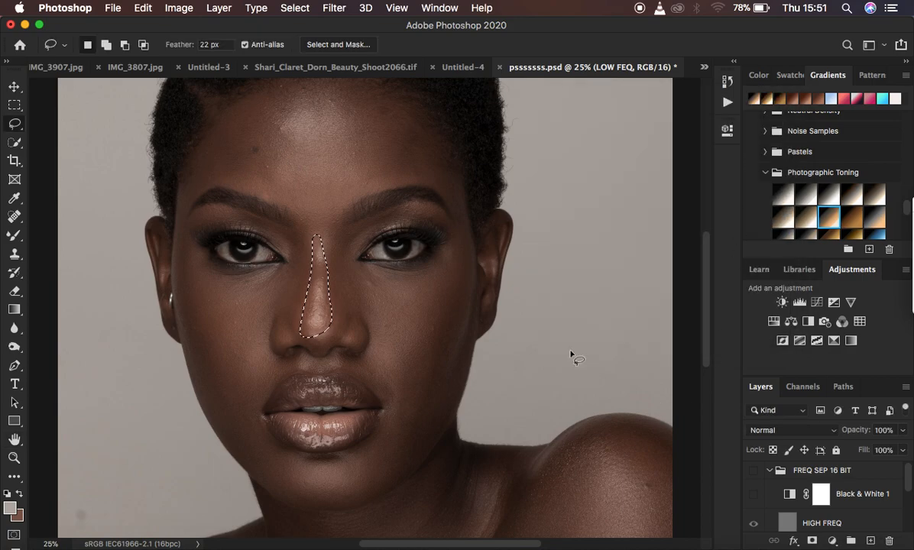
click(754, 470)
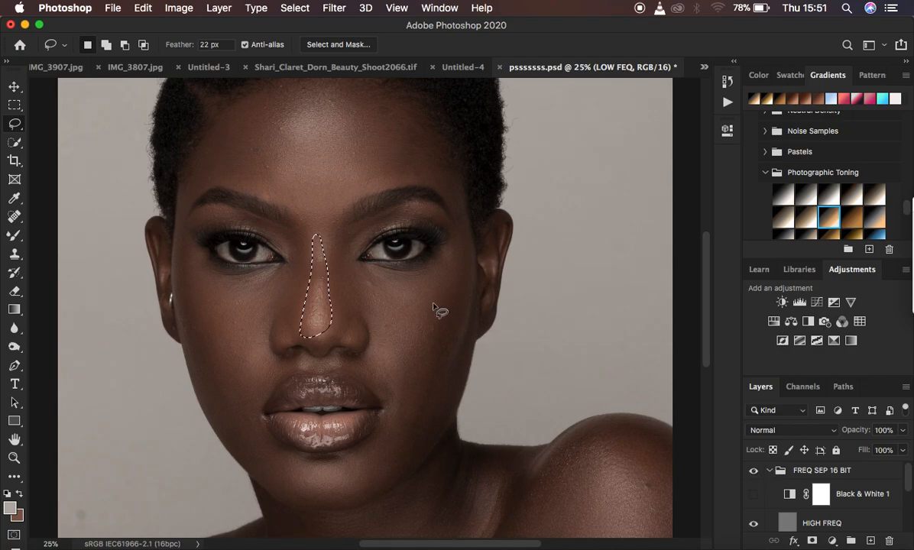
right_click(315, 303)
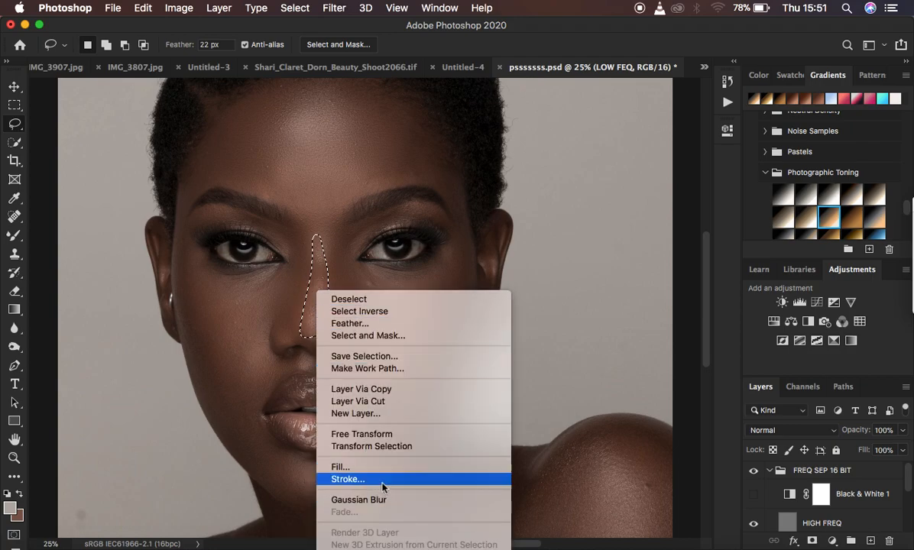
click(561, 269)
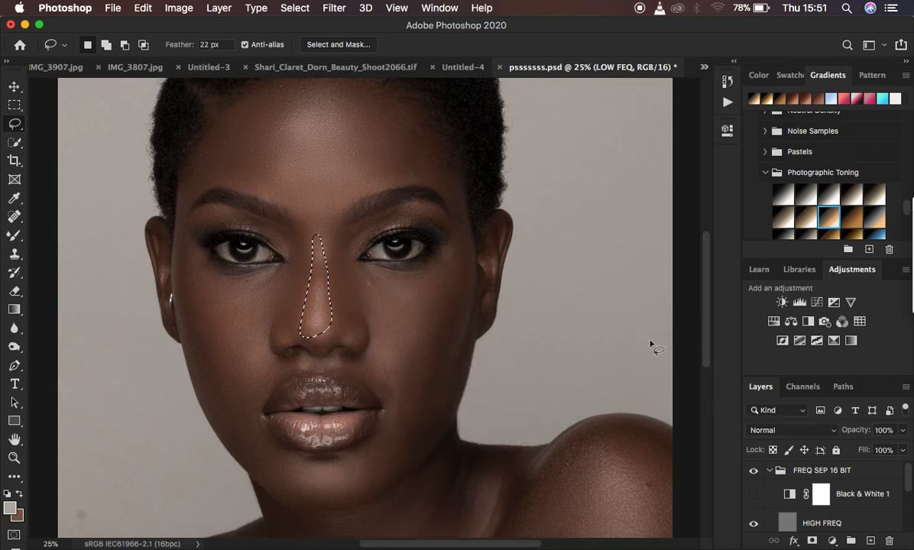
click(371, 288)
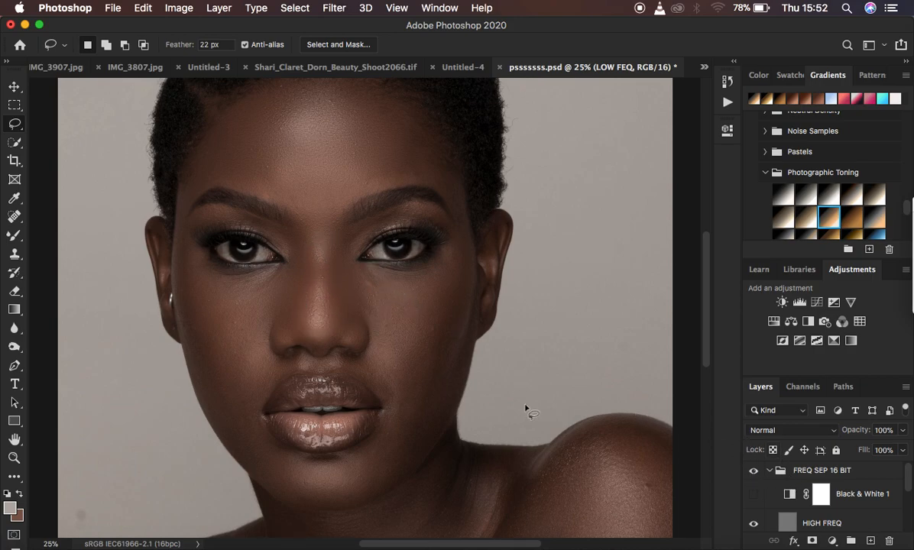
Step: Step back in the history to the Deselect state just before the whole-nose Lasso selection, removing both nose blurs
click(724, 83)
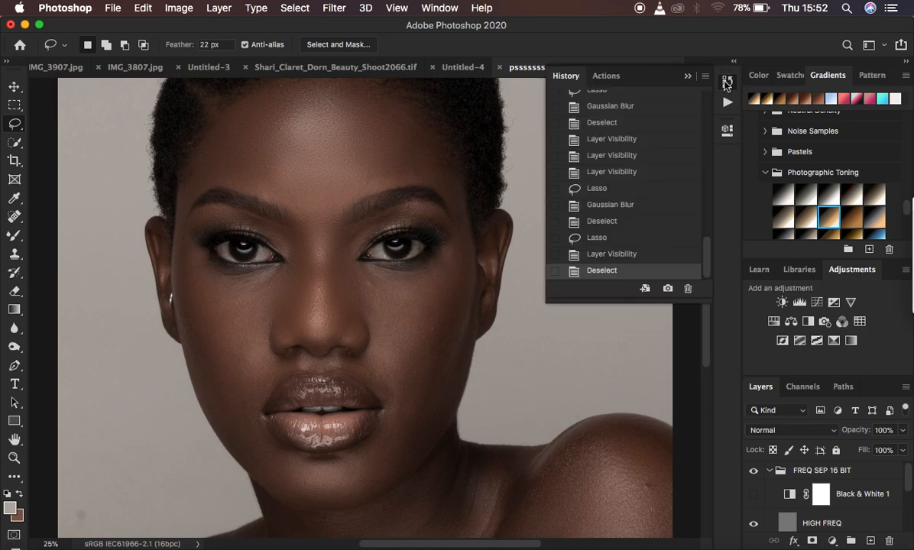
click(611, 189)
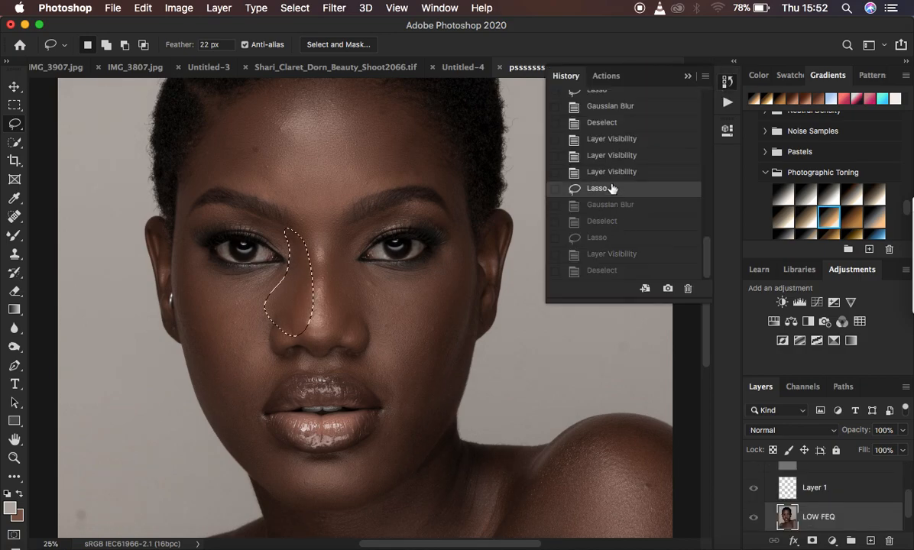
click(486, 200)
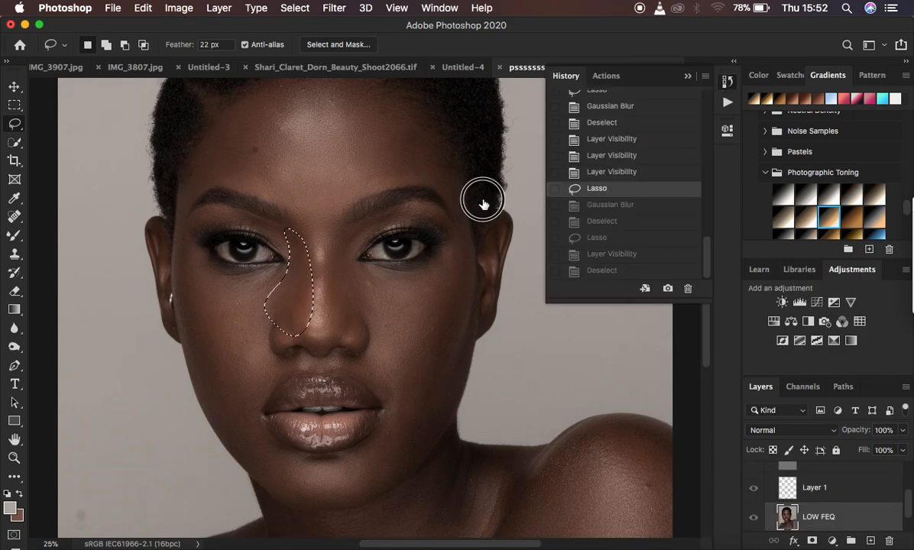
click(688, 78)
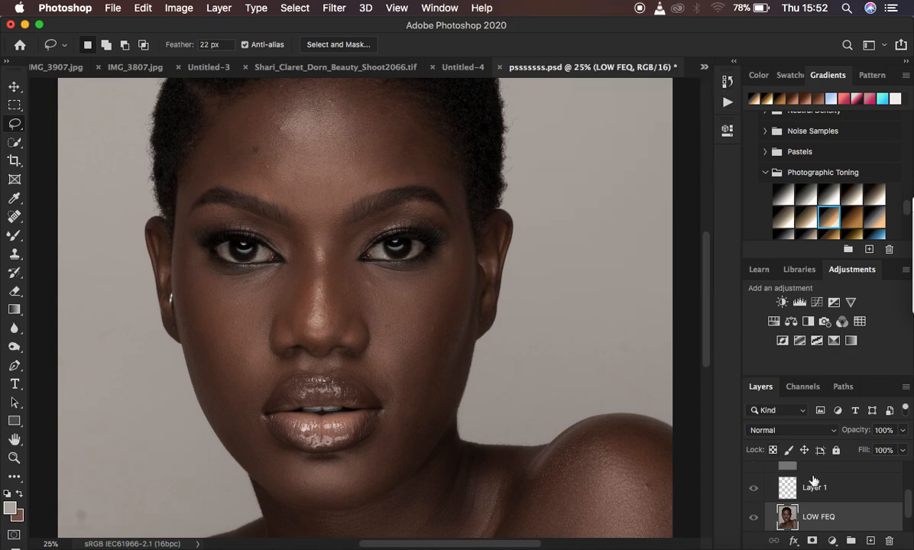
scroll(761, 451, up, 2)
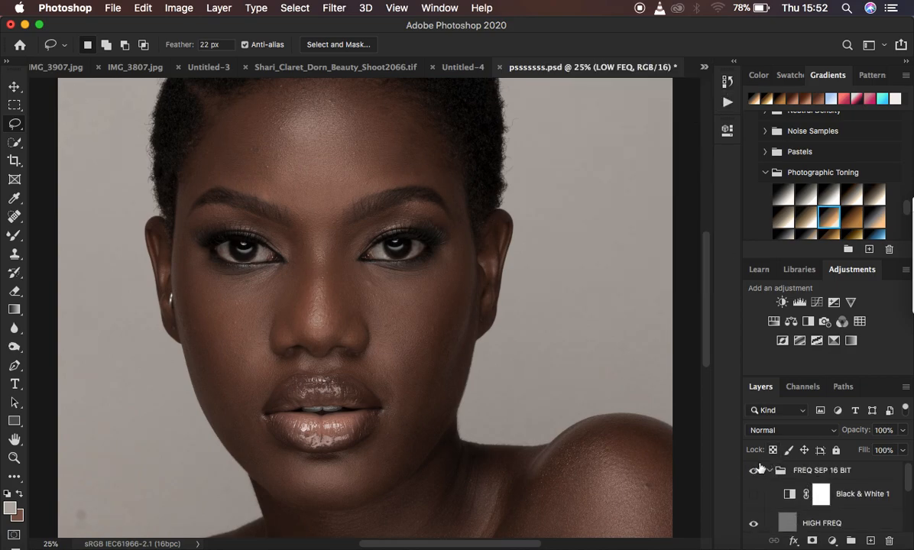
click(727, 80)
click(604, 142)
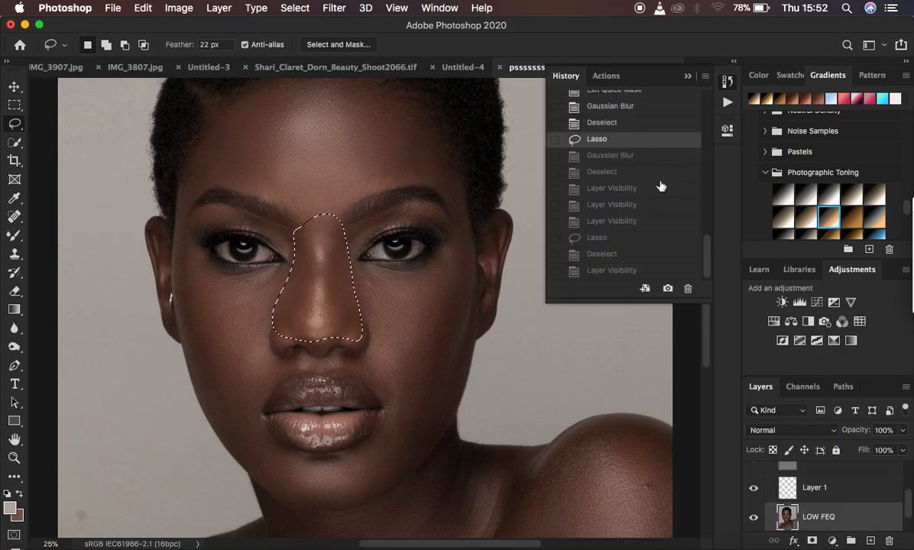
click(605, 123)
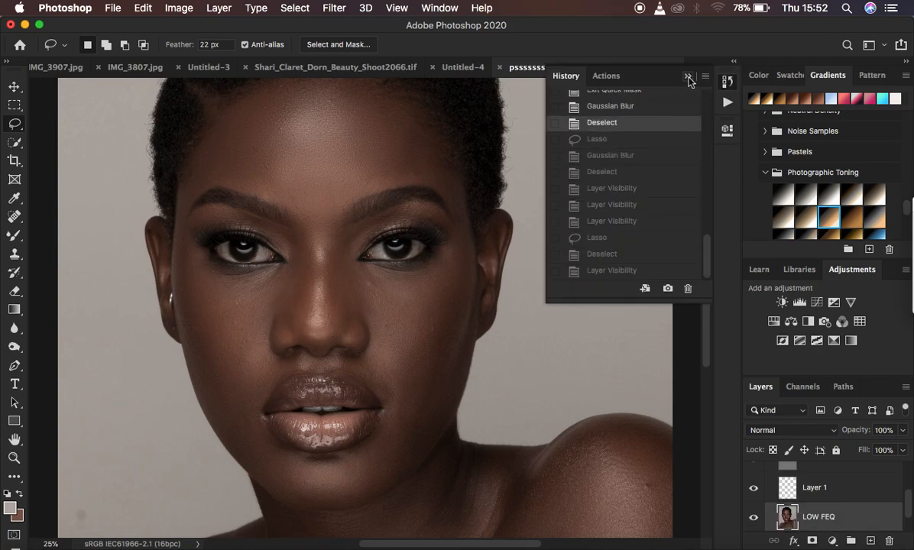
click(688, 78)
scroll(780, 478, up, 5)
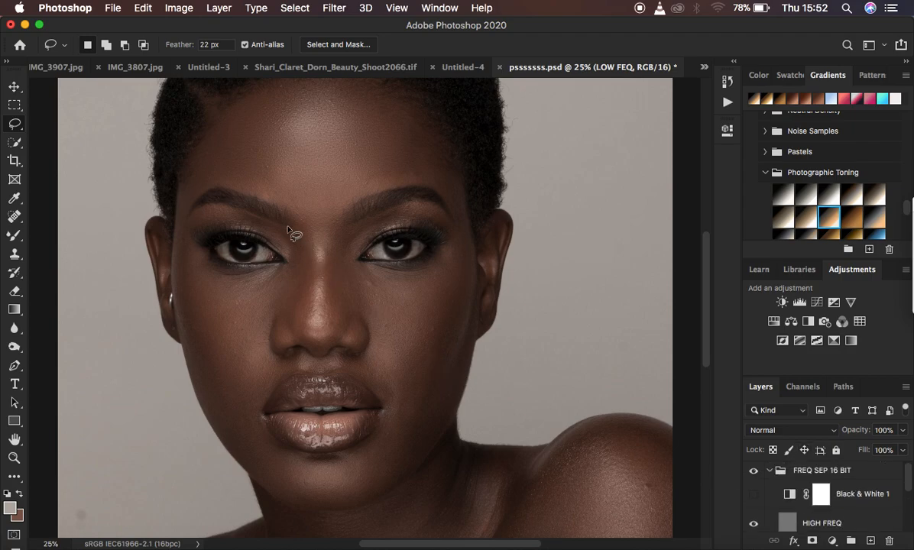
Step: Outline the shaded left side of the nose with the feathered Lasso, reapply the last Gaussian Blur to it, and deselect
mouse_move(288, 228)
mouse_down()
mouse_move(309, 258)
mouse_move(299, 342)
mouse_move(266, 329)
mouse_move(293, 265)
mouse_move(289, 229)
mouse_up()
right_click(291, 272)
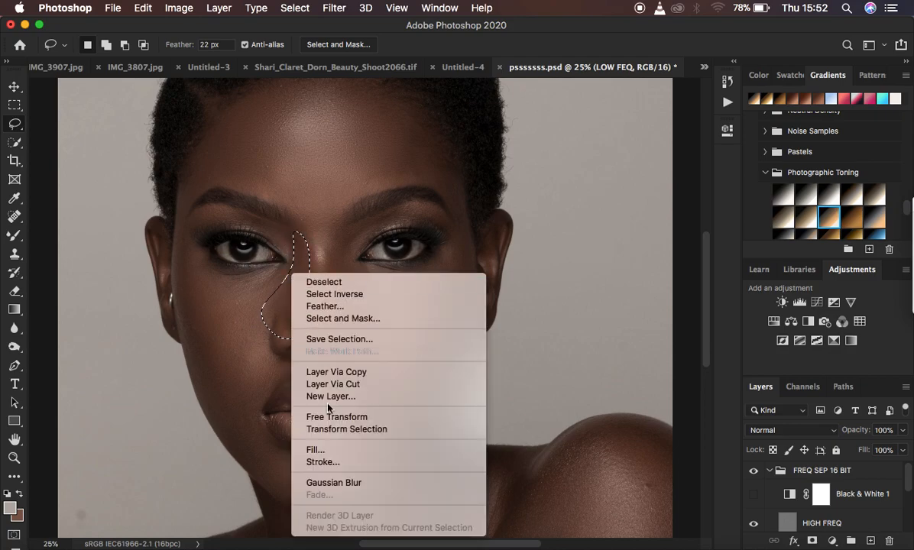
click(340, 483)
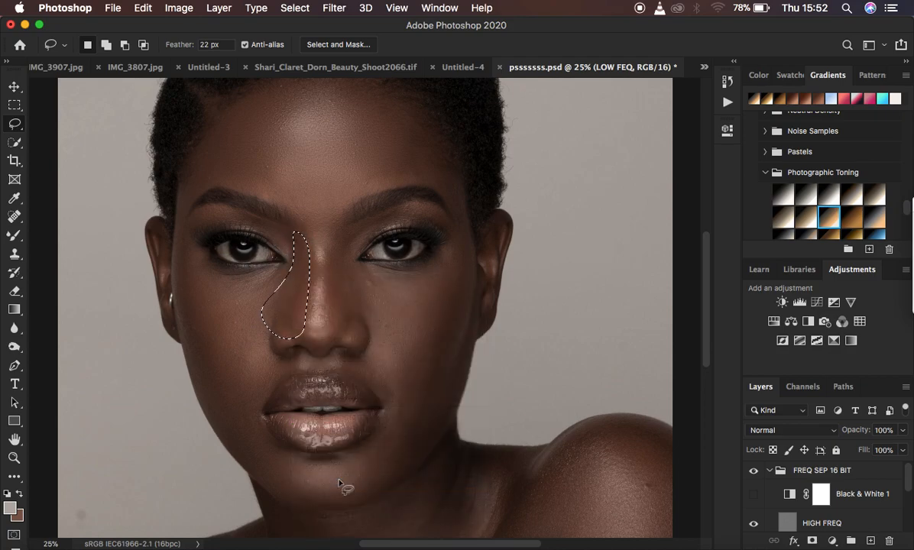
right_click(300, 300)
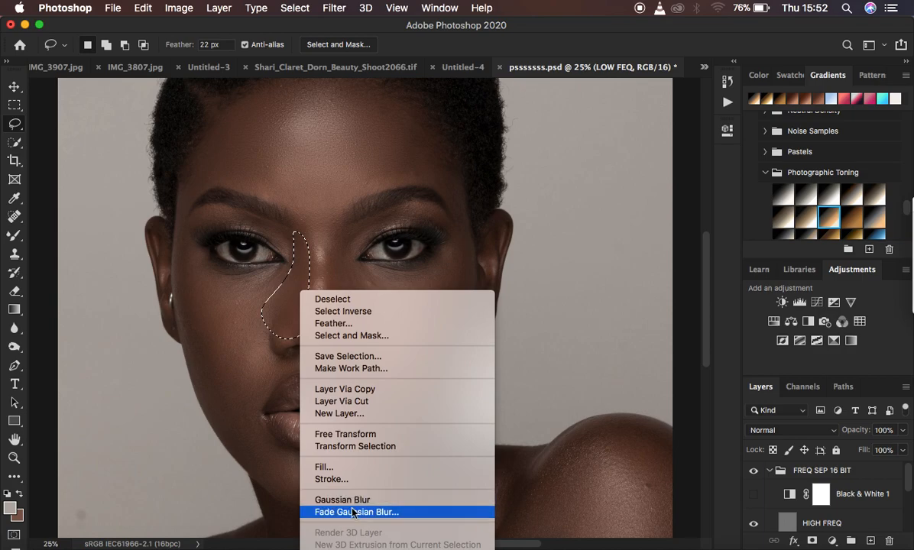
click(483, 227)
click(364, 277)
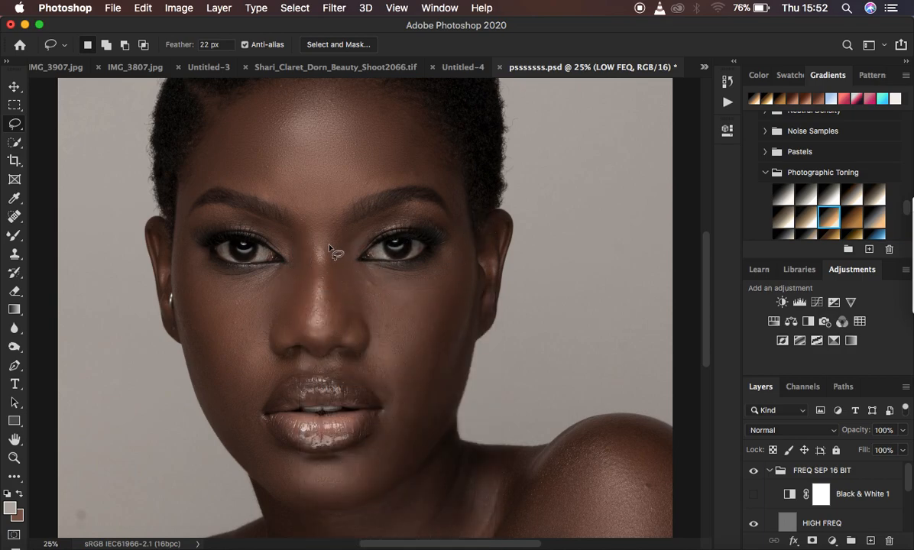
Step: Outline the narrow highlight along the nose bridge with the feathered Lasso and reapply the last Gaussian Blur to it
mouse_move(311, 239)
mouse_down()
mouse_move(313, 335)
mouse_move(326, 304)
mouse_move(313, 239)
mouse_up()
right_click(321, 271)
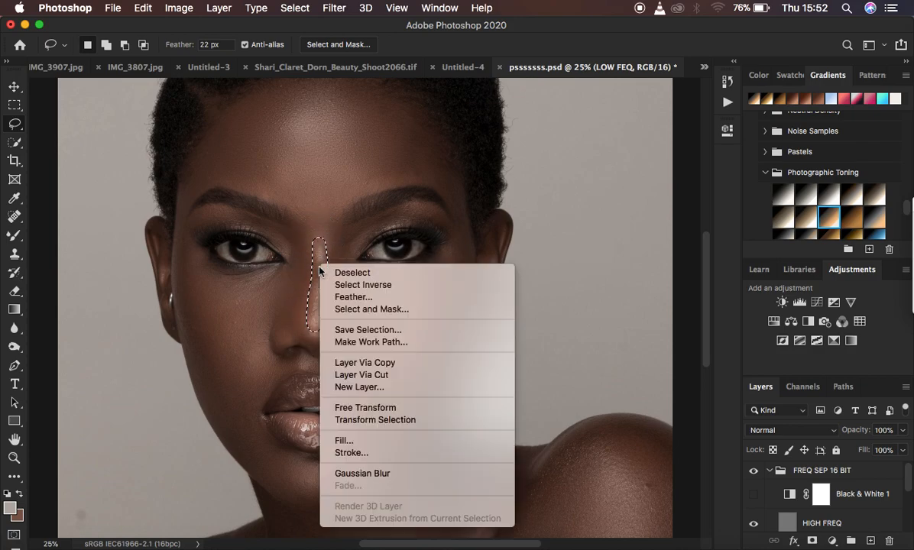
click(361, 473)
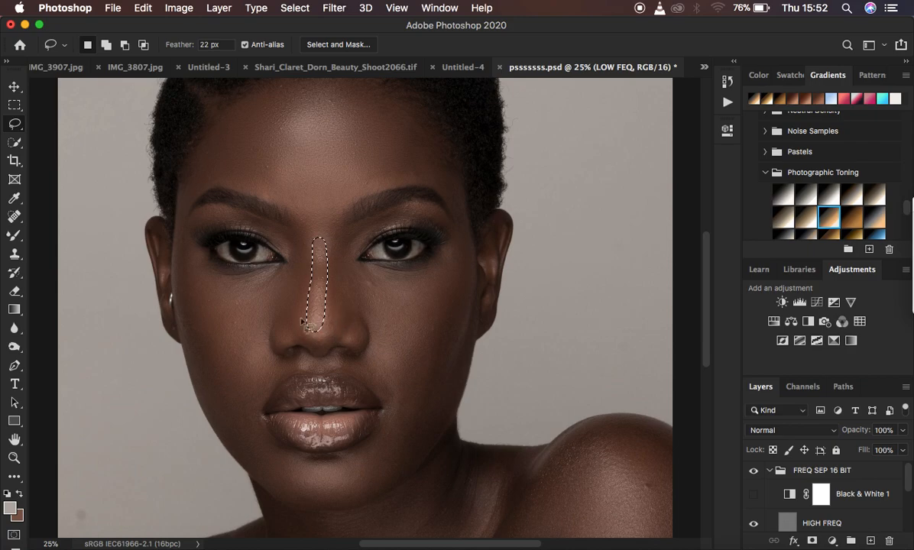
Step: Fade the Gaussian Blur on the nose-bridge selection to a low opacity, keeping the Normal mode, and deselect it
right_click(317, 293)
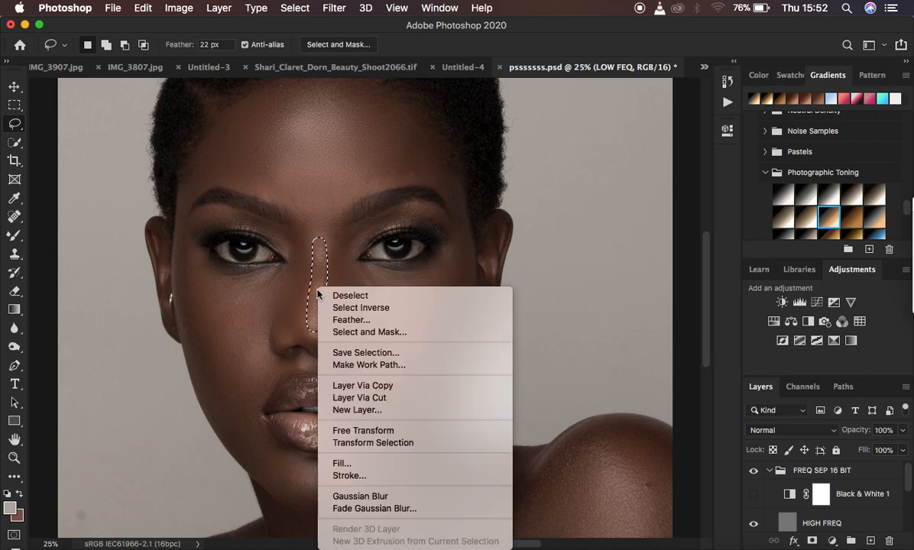
click(357, 508)
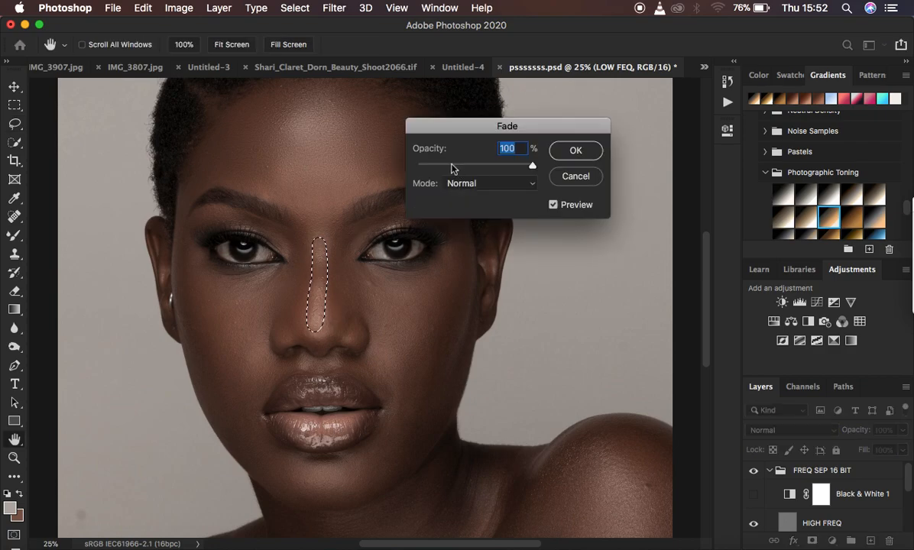
drag(453, 169, 433, 166)
click(574, 150)
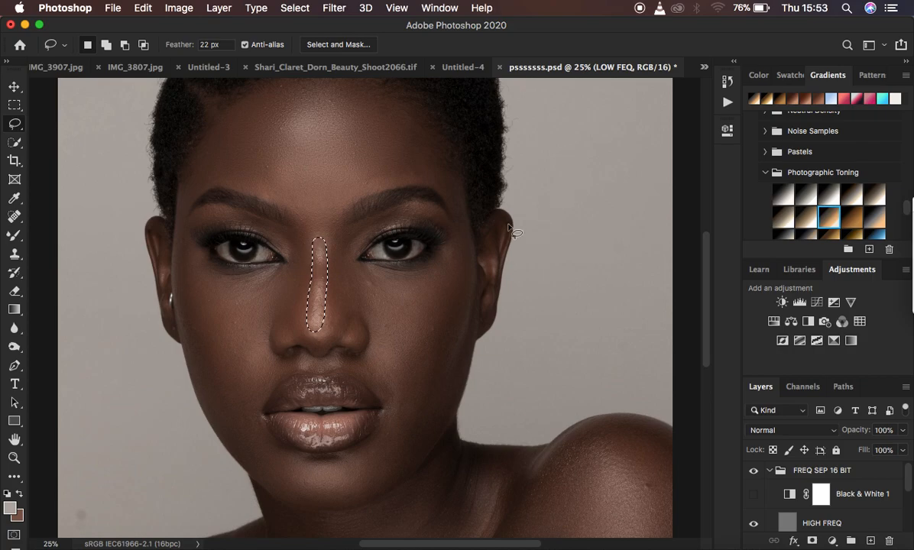
click(391, 294)
Step: Collapse the FREQ SEP 16 BIT group and add a Hue/Saturation adjustment layer above it with Saturation set to -72
click(770, 471)
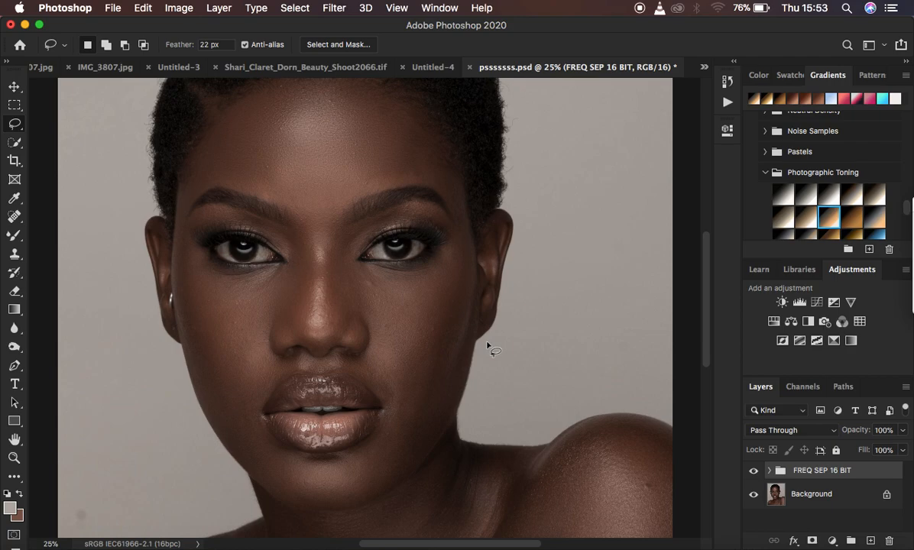
click(832, 541)
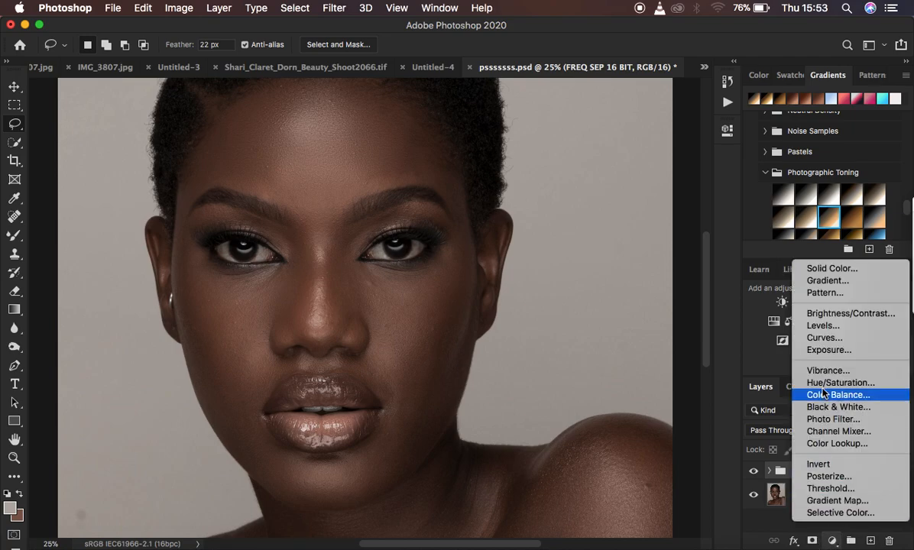
click(698, 312)
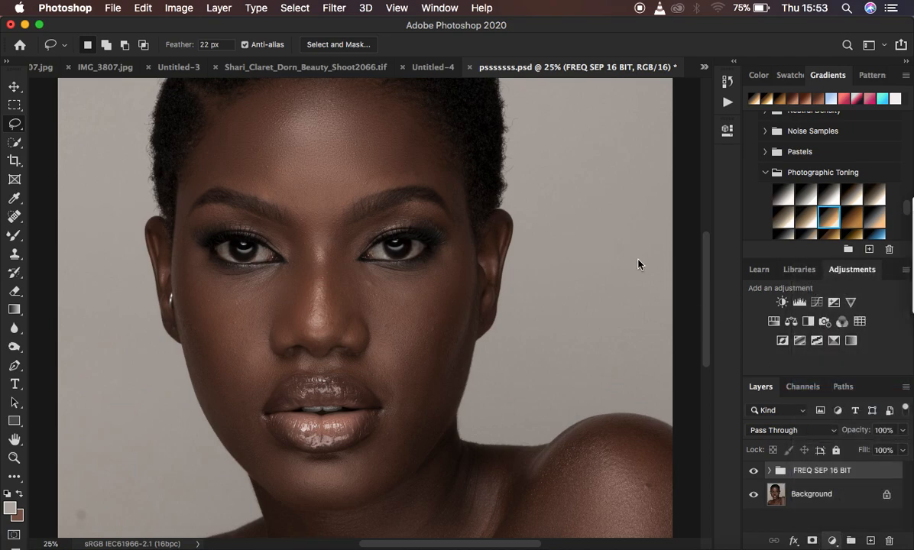
drag(535, 249, 515, 255)
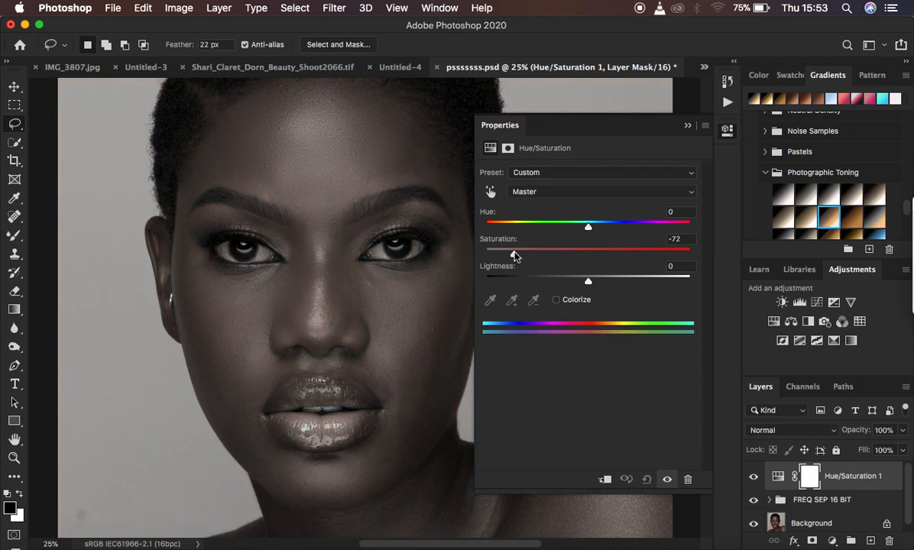
double_click(648, 124)
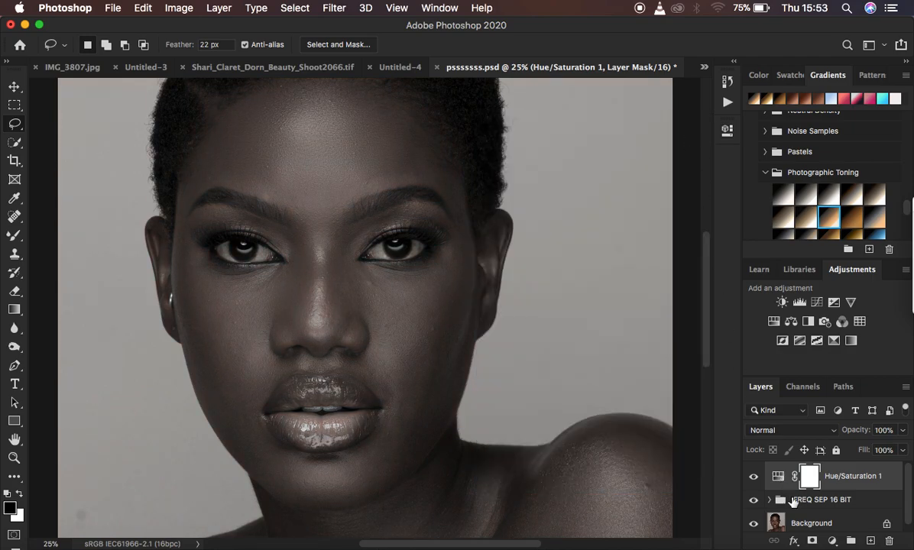
Step: Add a Photo Filter adjustment layer using a blue cooling filter, and group it with the Hue/Saturation layer
click(832, 540)
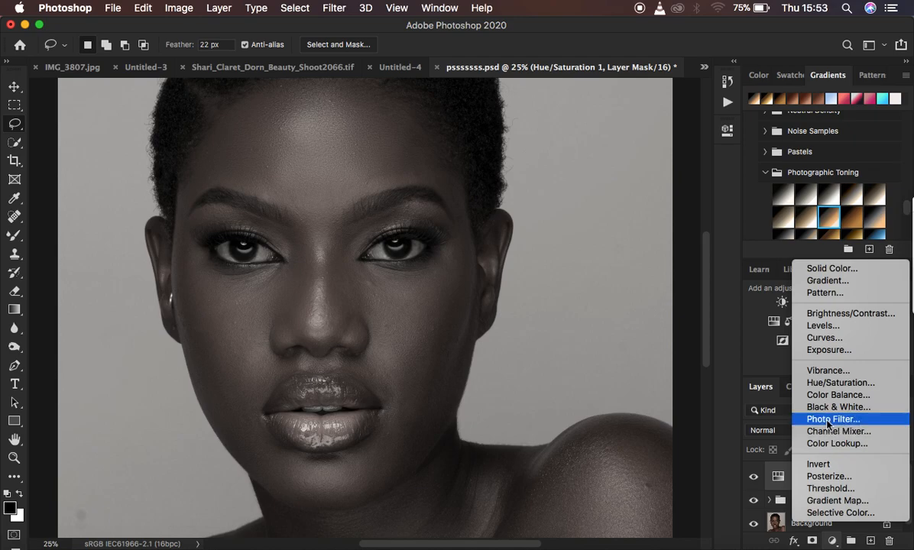
click(638, 245)
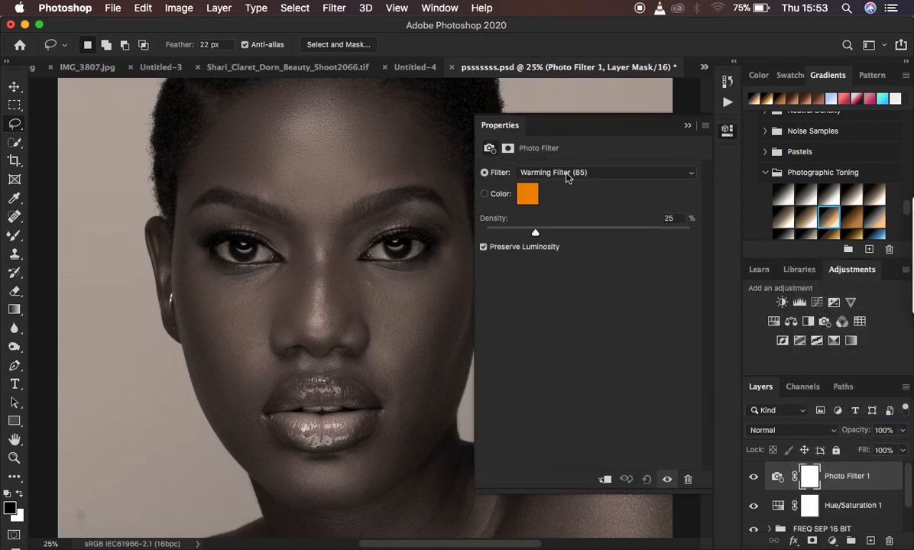
click(567, 174)
click(568, 225)
click(687, 126)
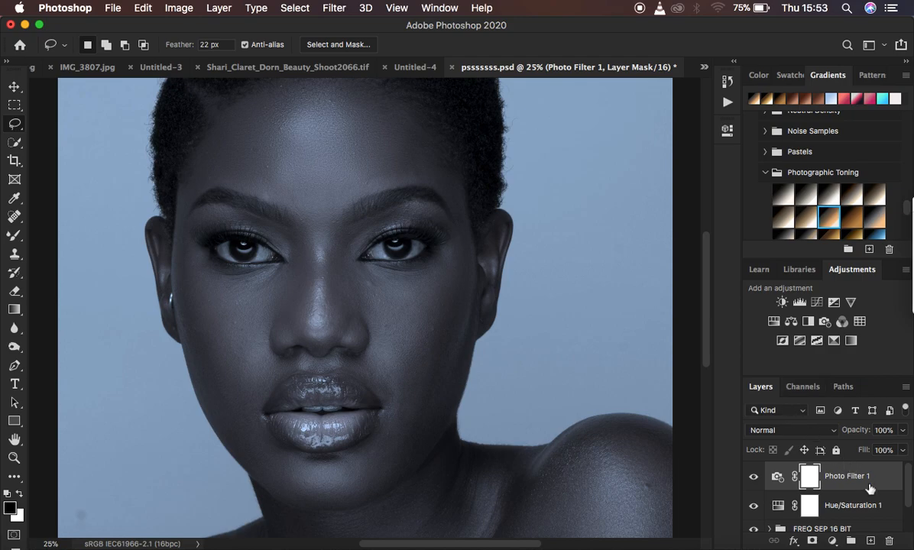
shift+click(889, 507)
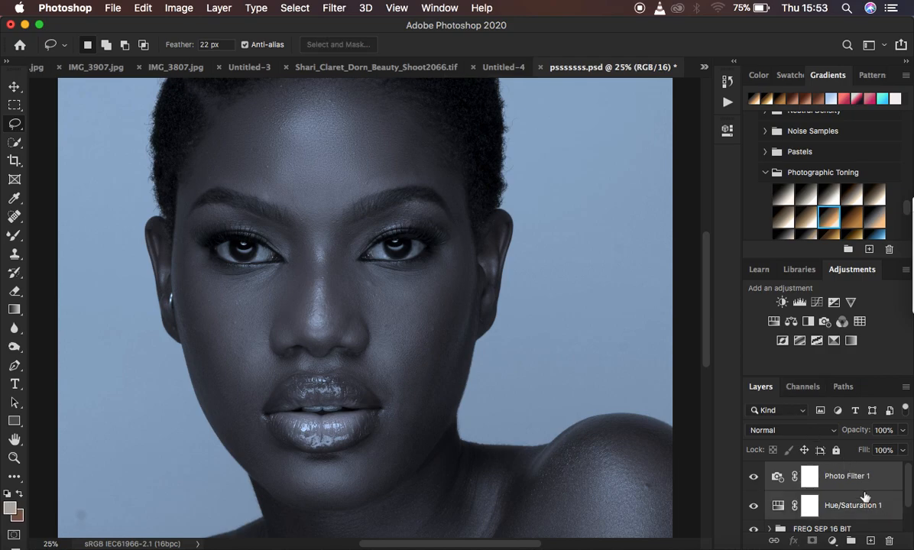
key(super+g)
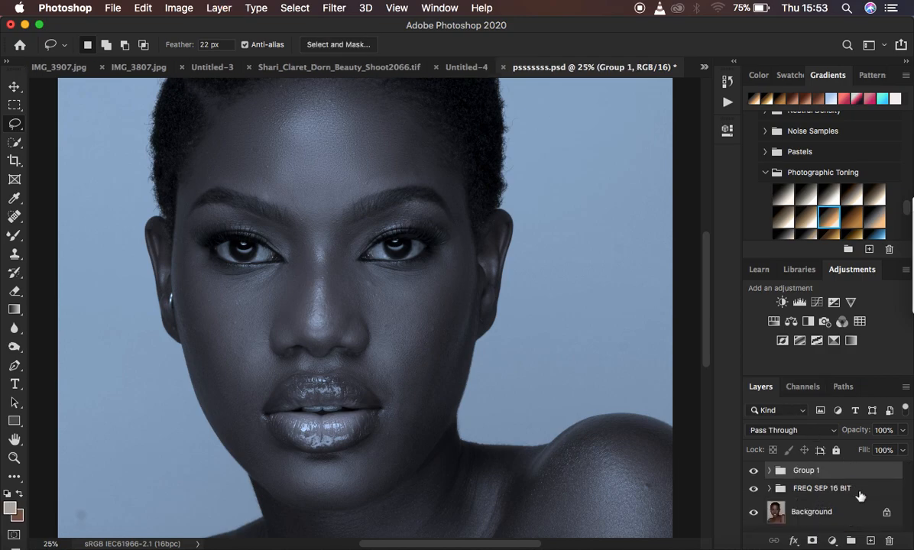
Step: Add a black layer mask to Group 1 and ready the standard Brush tool with a white foreground
alt+click(812, 541)
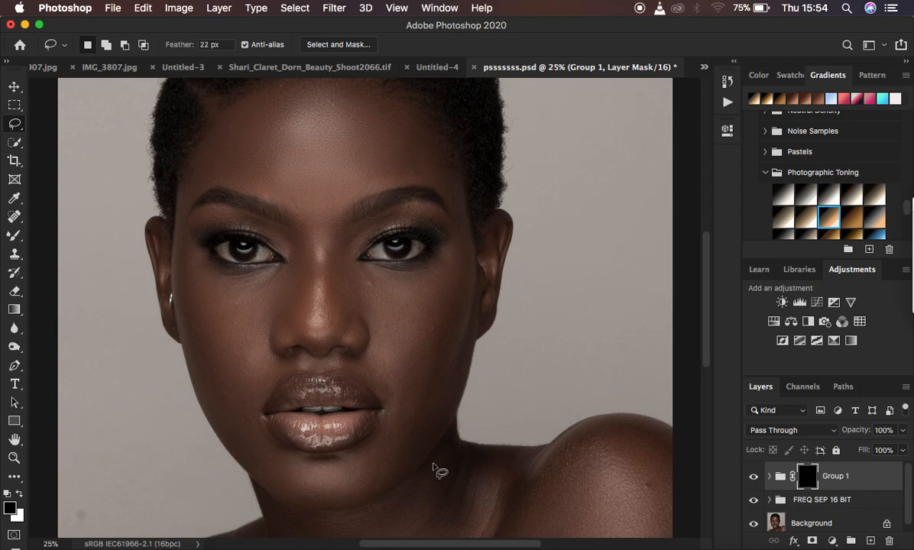
click(13, 235)
right_click(15, 236)
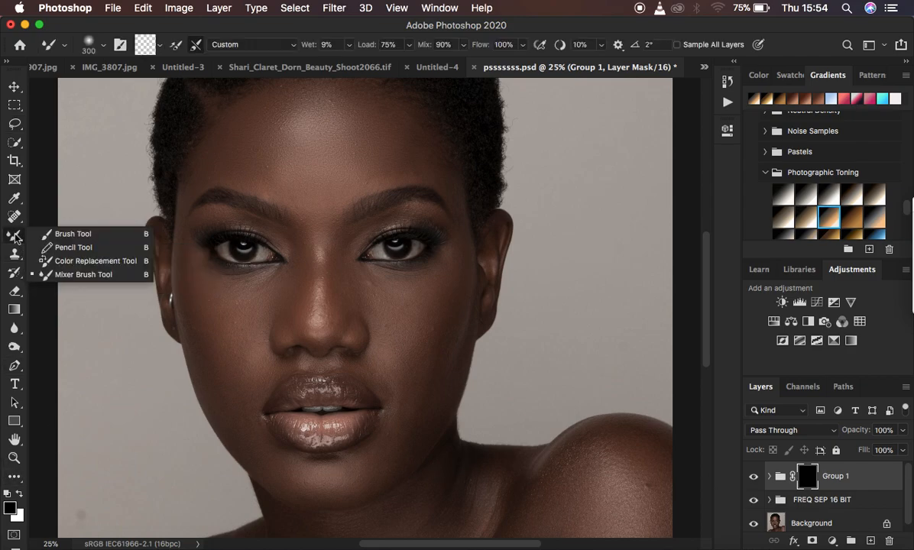
click(55, 231)
key(x)
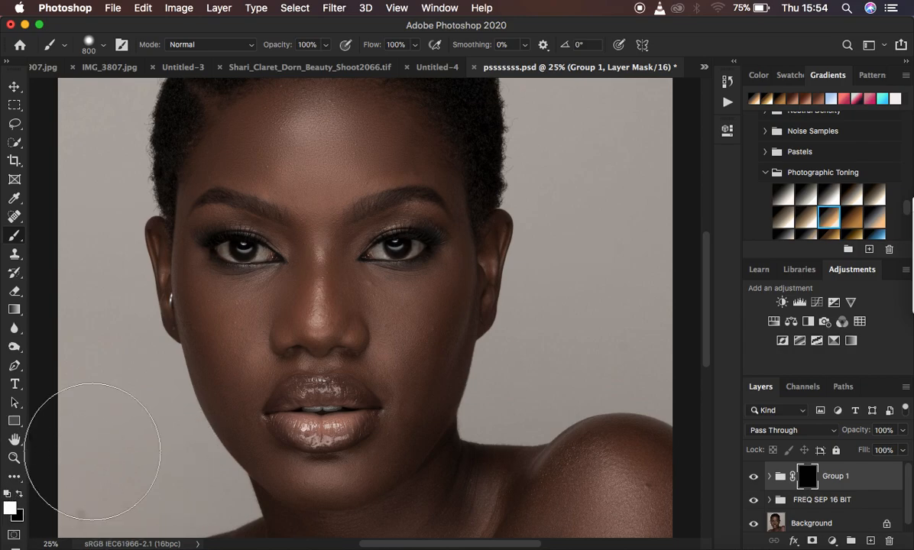
Step: Reduce the brush to 35 px and paint white on the Group 1 mask over the whites of both eyes
key(super+equal)
key(super+equal)
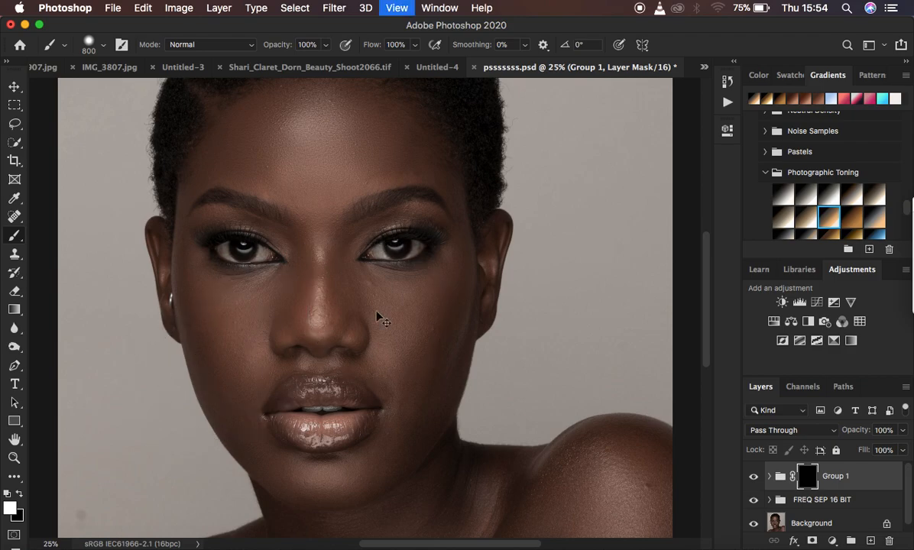
key(bracketleft)
key(bracketleft)
key(bracketleft)
key(bracketleft)
key(bracketleft)
key(bracketleft)
key(bracketleft)
key(bracketleft)
key(bracketleft)
key(bracketleft)
key(bracketleft)
key(bracketleft)
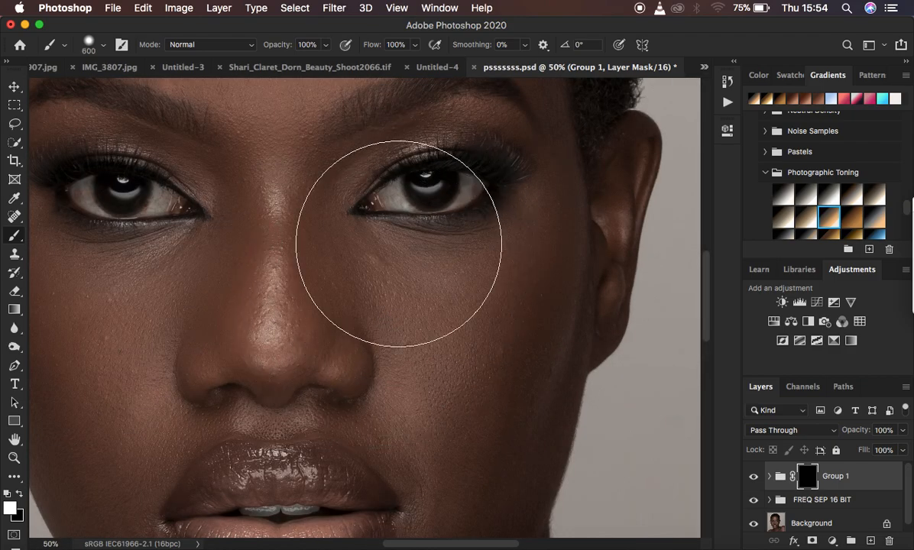
key(bracketleft)
key(bracketleft)
key(bracketleft)
key(bracketleft)
key(bracketleft)
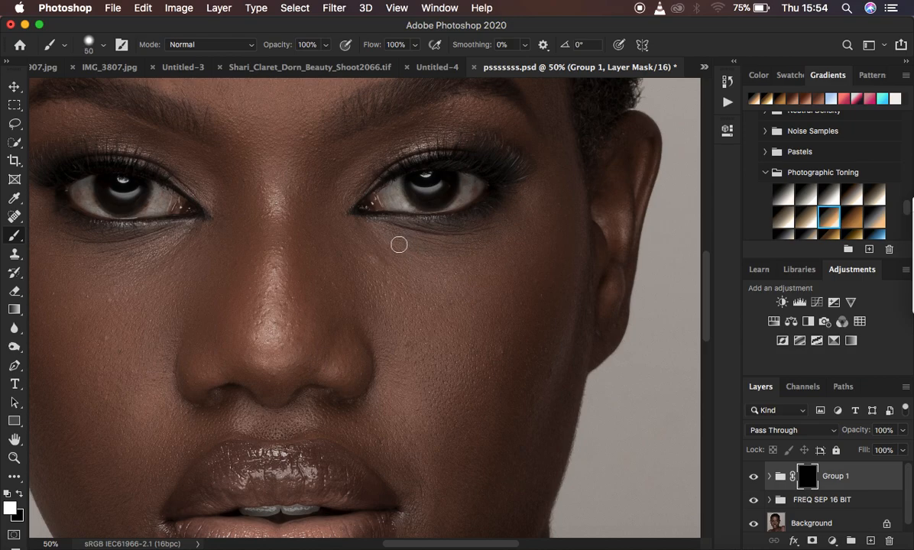
mouse_move(397, 186)
mouse_down()
mouse_move(386, 198)
mouse_move(409, 202)
mouse_move(400, 185)
mouse_up()
mouse_move(466, 177)
mouse_down()
mouse_move(457, 198)
mouse_move(466, 177)
mouse_move(473, 190)
mouse_move(447, 207)
mouse_up()
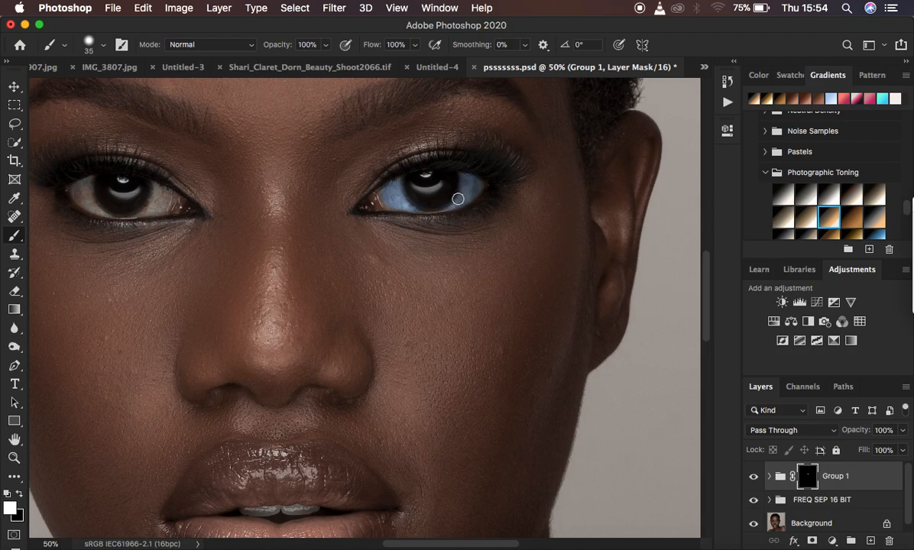
mouse_move(99, 191)
mouse_down()
mouse_move(83, 187)
mouse_move(91, 201)
mouse_move(89, 178)
mouse_move(90, 204)
mouse_move(122, 210)
mouse_move(157, 186)
mouse_move(153, 200)
mouse_move(167, 195)
mouse_move(153, 208)
mouse_move(153, 188)
mouse_move(77, 192)
mouse_up()
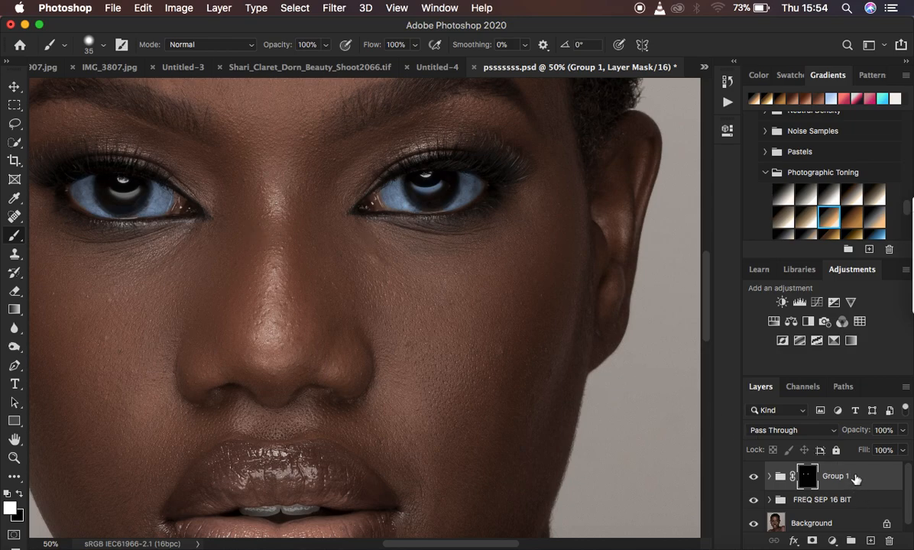
Step: Delete Group 1 and add a Hue/Saturation adjustment layer above FREQ SEP 16 BIT with strongly lowered Saturation
drag(855, 478, 890, 541)
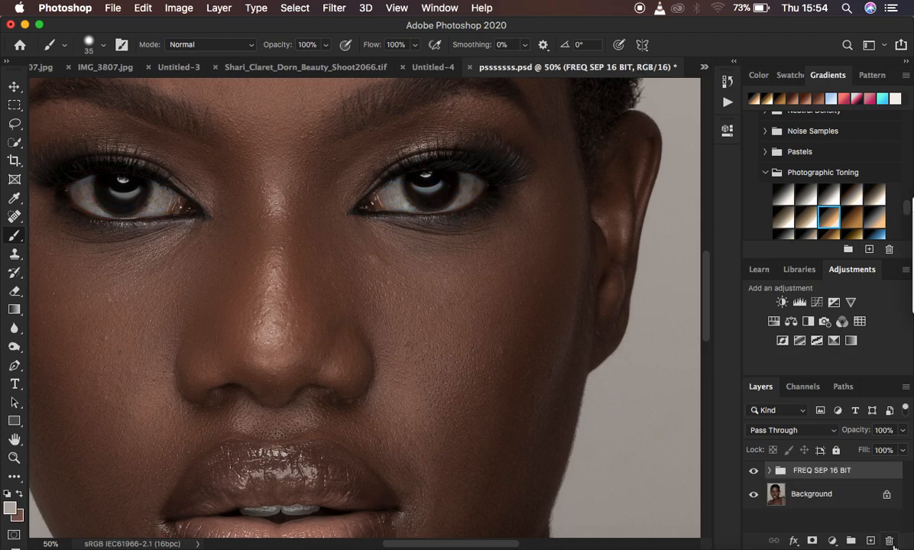
click(832, 540)
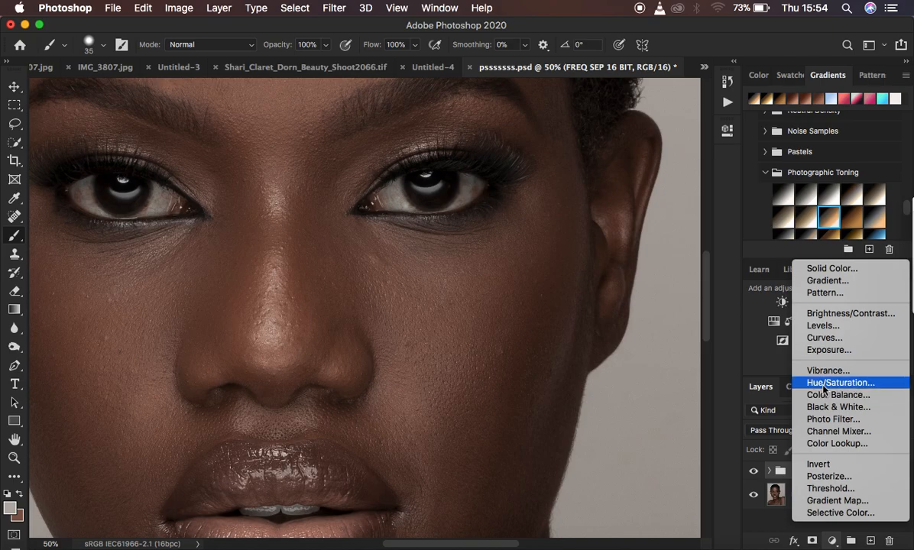
click(832, 382)
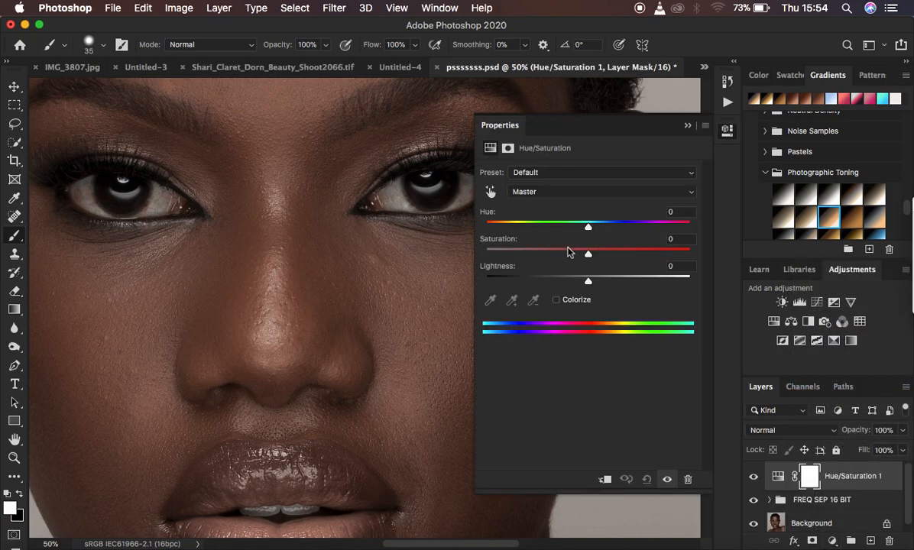
drag(588, 254, 504, 253)
drag(591, 284, 592, 284)
click(686, 127)
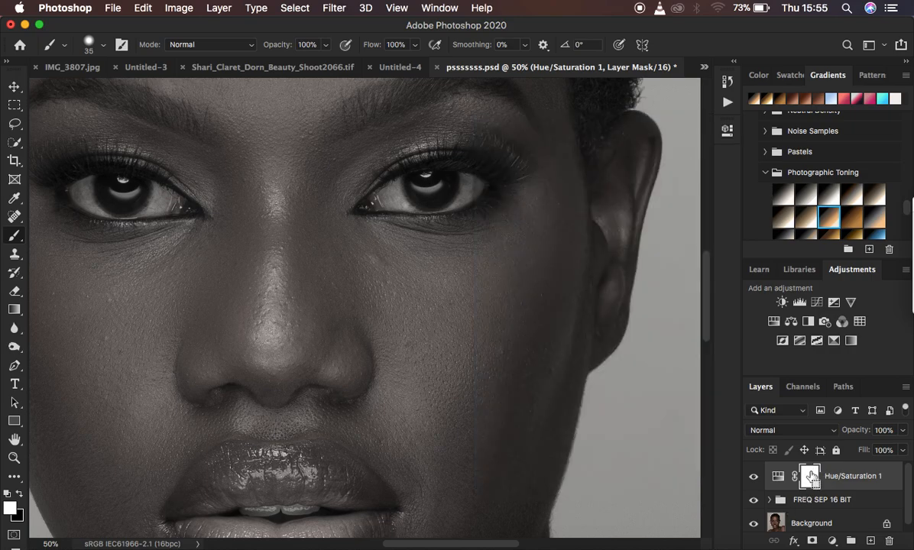
Step: Invert the Hue/Saturation 1 mask to black and paint the effect back over the whites of both eyes with a 35 px white brush
key(super+i)
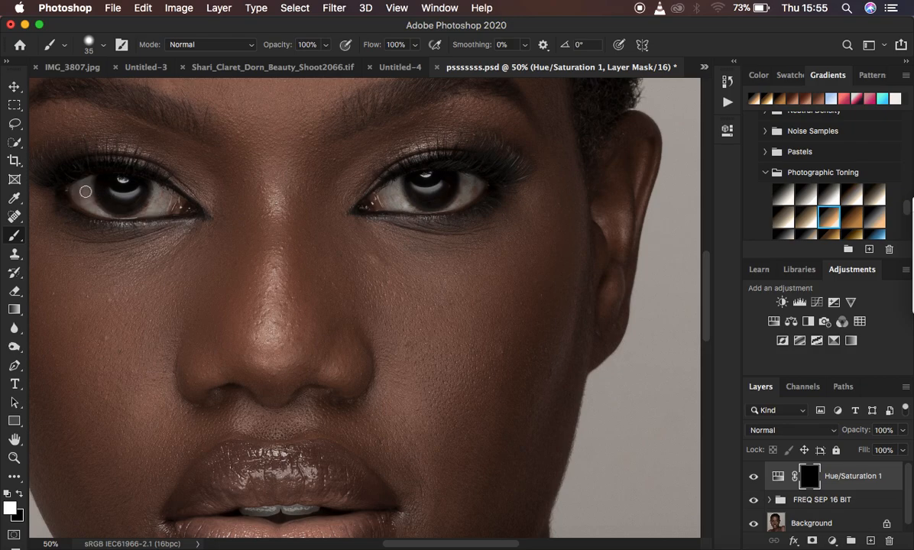
mouse_move(79, 177)
mouse_down()
mouse_move(93, 203)
mouse_move(72, 187)
mouse_move(103, 211)
mouse_move(91, 204)
mouse_move(88, 181)
mouse_move(89, 197)
mouse_move(107, 211)
mouse_move(156, 189)
mouse_up()
mouse_move(166, 205)
mouse_down()
mouse_move(144, 211)
mouse_move(156, 191)
mouse_move(143, 206)
mouse_move(160, 194)
mouse_move(116, 195)
mouse_up()
mouse_move(393, 185)
mouse_down()
mouse_move(393, 201)
mouse_move(415, 206)
mouse_move(465, 179)
mouse_move(477, 188)
mouse_move(455, 204)
mouse_move(465, 185)
mouse_up()
click(754, 477)
click(754, 477)
click(754, 478)
click(754, 477)
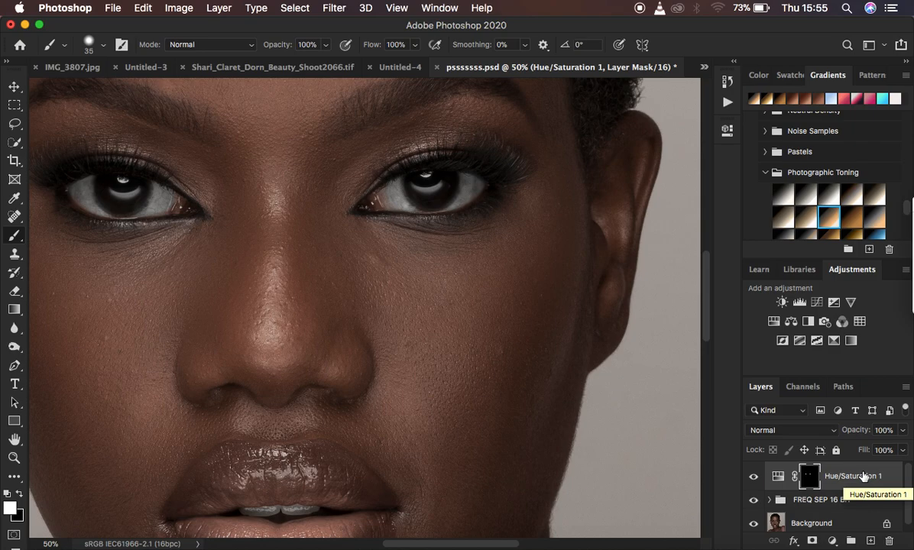
Step: Run the DODGE & BURN GLOBAL action to create the dodge and burn layers above Hue/Saturation 1
key(super+minus)
key(super+minus)
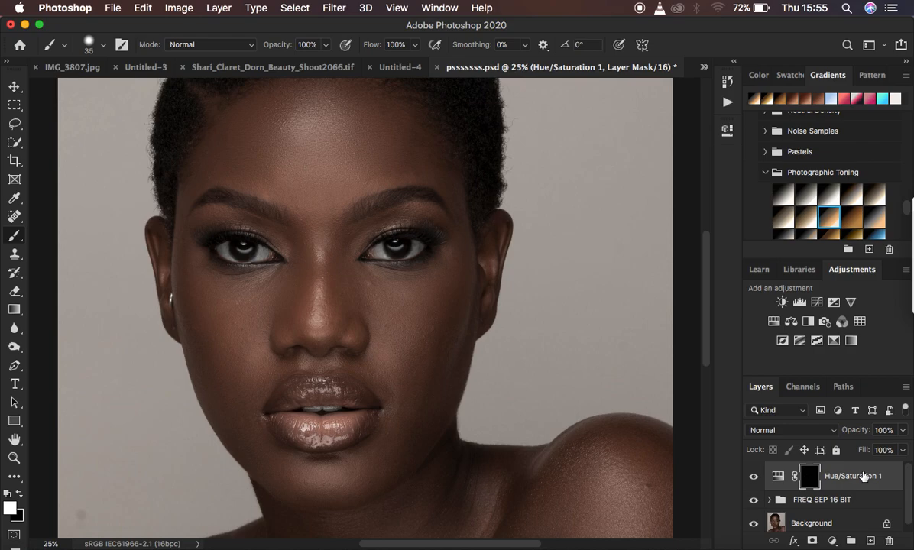
click(727, 104)
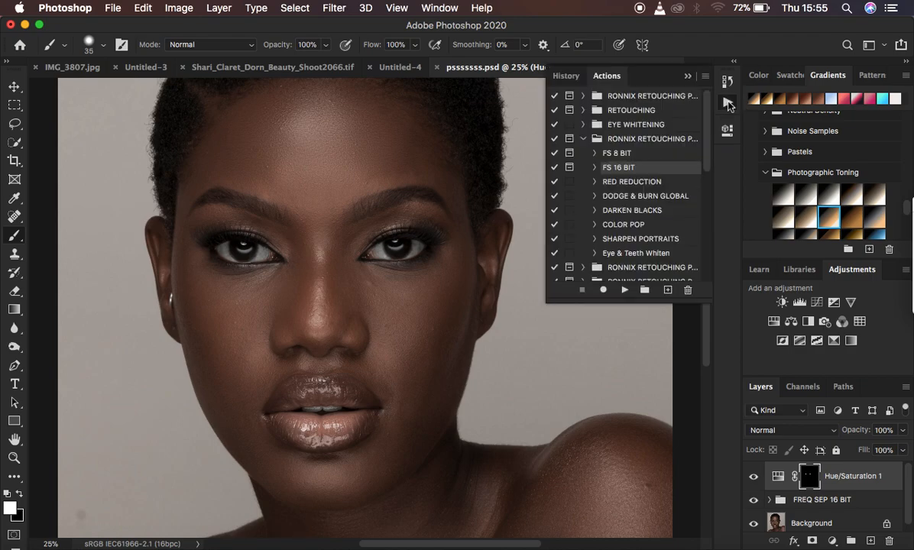
click(640, 197)
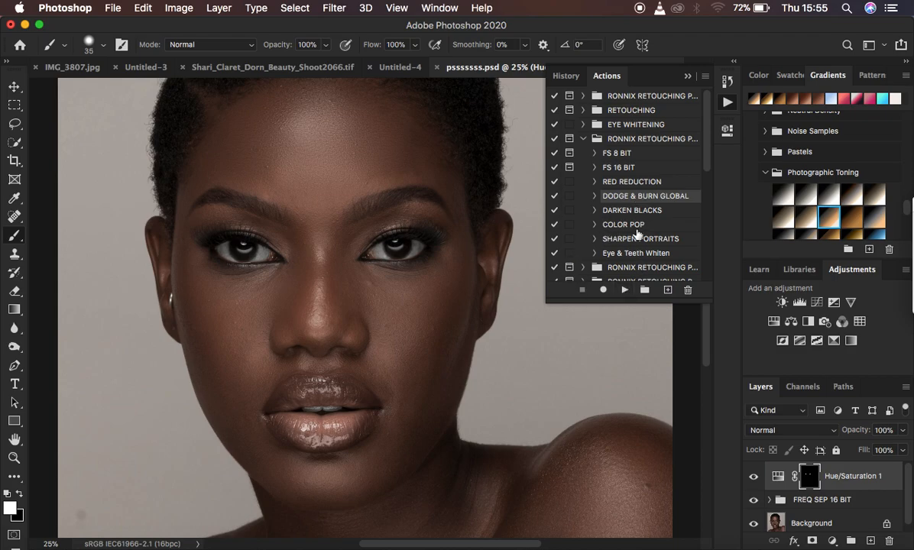
click(624, 290)
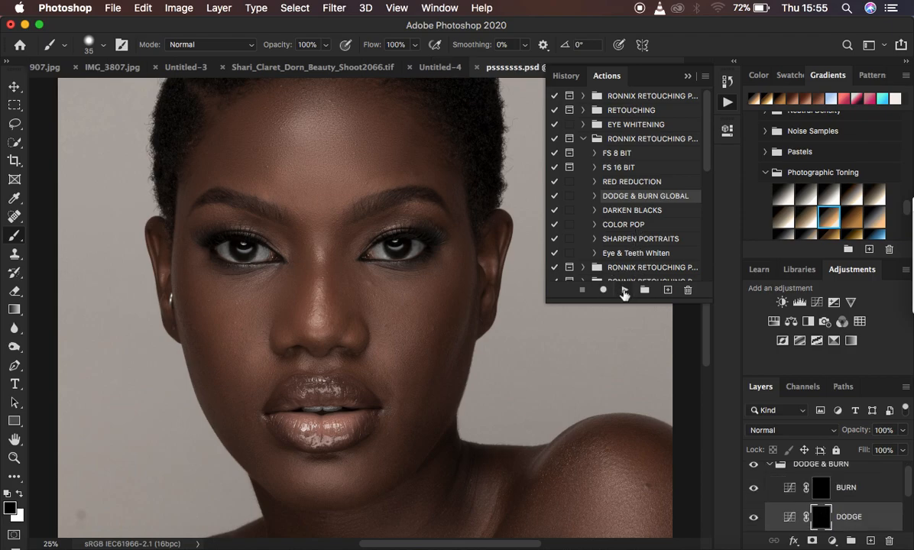
click(687, 76)
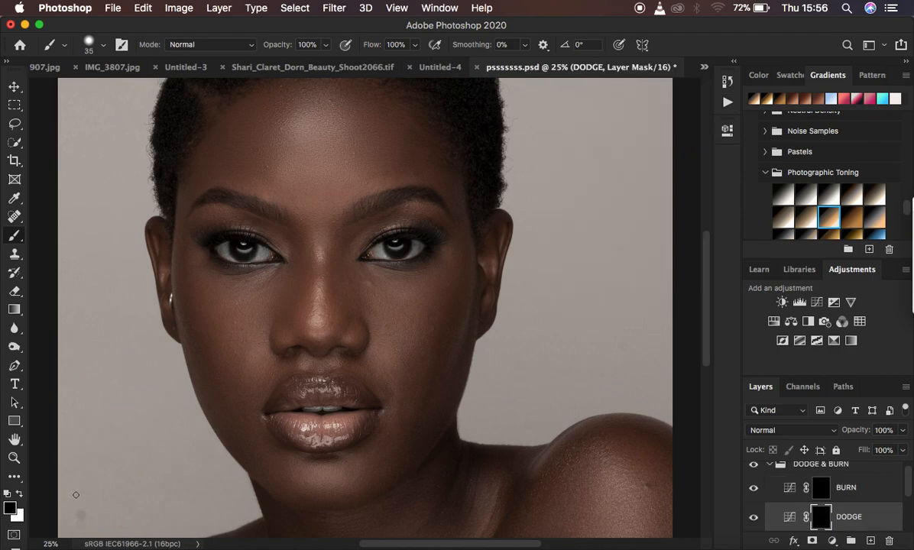
Step: Darken both sides of the nose on the BURN layer mask with a 175 px white brush at 10% opacity
click(21, 495)
drag(276, 44, 212, 46)
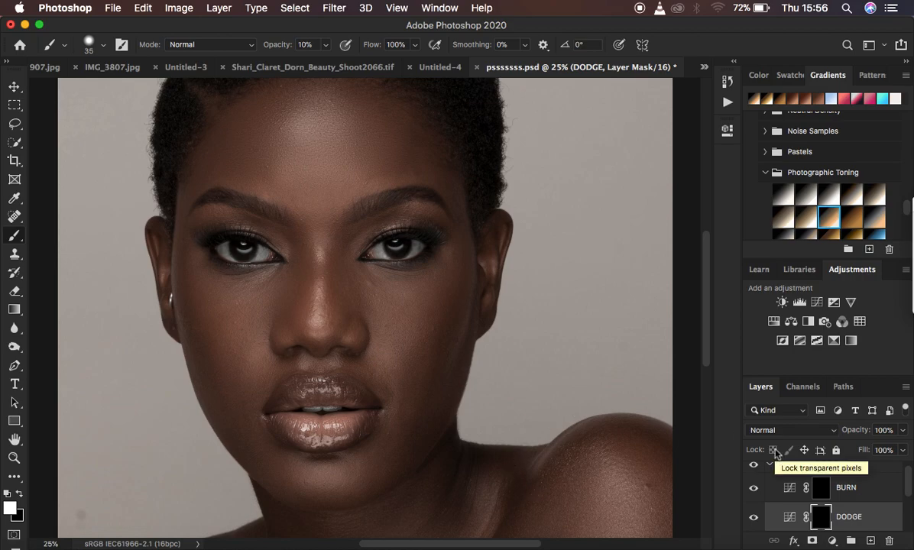
click(823, 491)
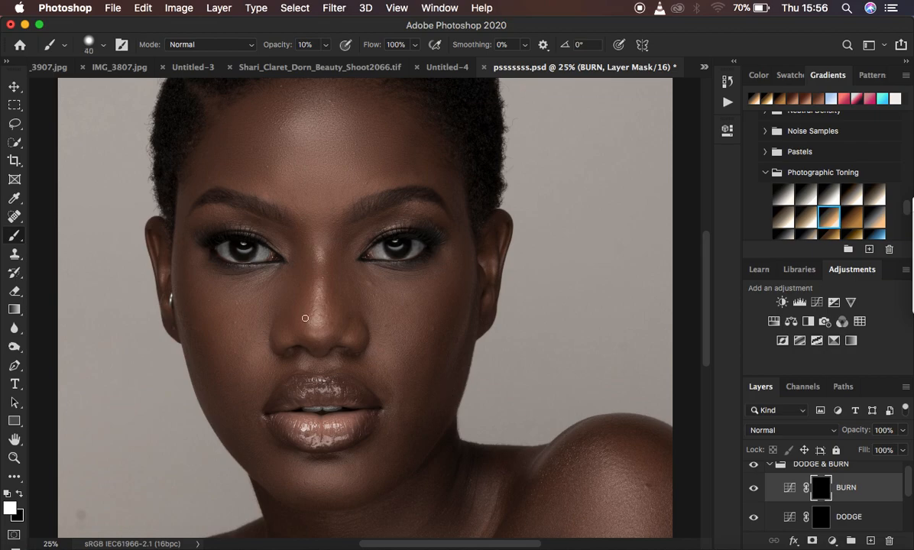
key(bracketright)
key(bracketright)
key(bracketright)
key(bracketright)
key(bracketright)
key(bracketright)
key(bracketright)
key(bracketright)
key(bracketright)
drag(293, 239, 295, 322)
mouse_move(286, 237)
mouse_down()
mouse_move(290, 300)
mouse_move(281, 229)
mouse_move(291, 320)
mouse_up()
mouse_move(358, 236)
mouse_down()
mouse_move(342, 323)
mouse_move(347, 241)
mouse_move(343, 256)
mouse_move(341, 323)
mouse_move(349, 240)
mouse_move(342, 320)
mouse_move(345, 251)
mouse_move(340, 316)
mouse_move(357, 235)
mouse_move(341, 267)
mouse_move(341, 308)
mouse_up()
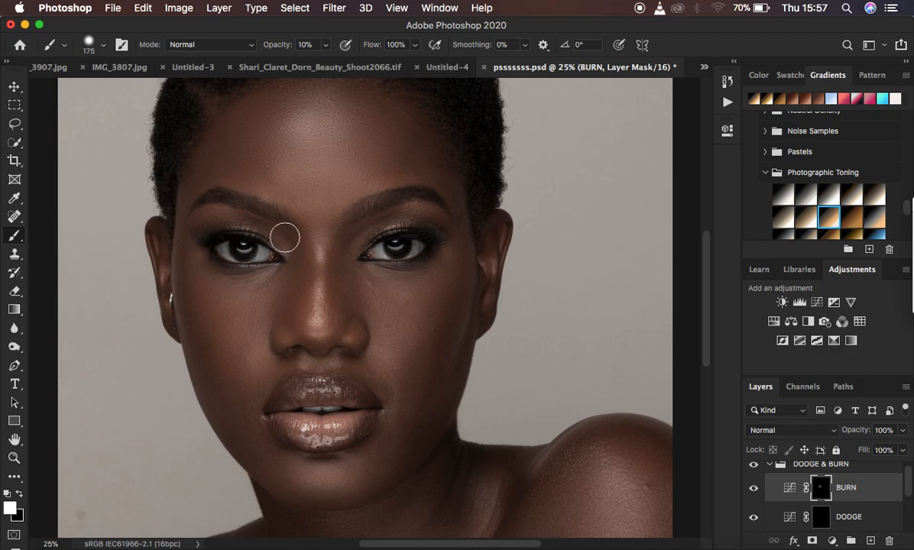
drag(285, 236, 299, 300)
Step: Enlarge the brush to 250 px and contour the outer edges of both cheeks on the BURN mask
key(bracketright)
key(bracketright)
mouse_move(461, 268)
mouse_down()
mouse_move(430, 368)
mouse_move(465, 257)
mouse_move(429, 368)
mouse_move(465, 268)
mouse_move(424, 357)
mouse_up()
mouse_move(185, 279)
mouse_down()
mouse_move(209, 392)
mouse_move(185, 290)
mouse_move(200, 343)
mouse_up()
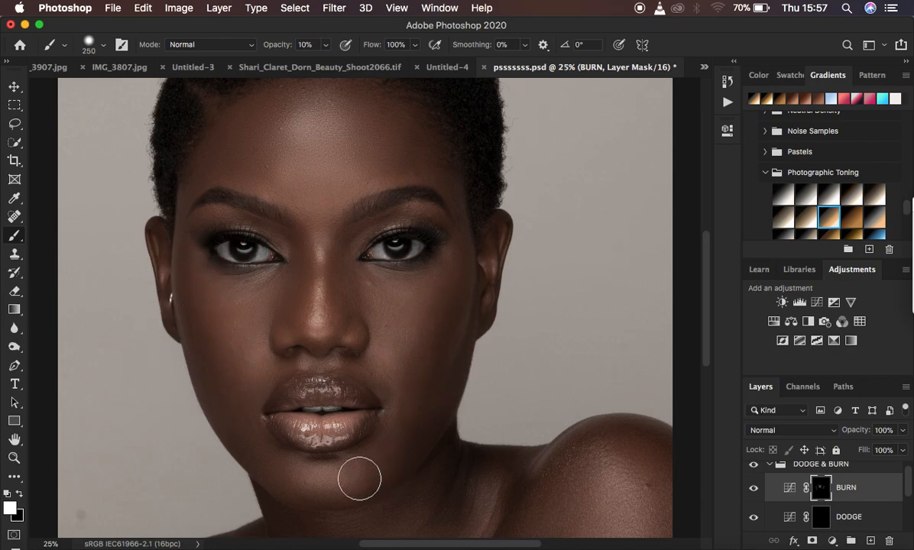
Step: Brighten the chin and the upper cheeks below both eyes on the DODGE layer mask with the 250 px brush
click(820, 517)
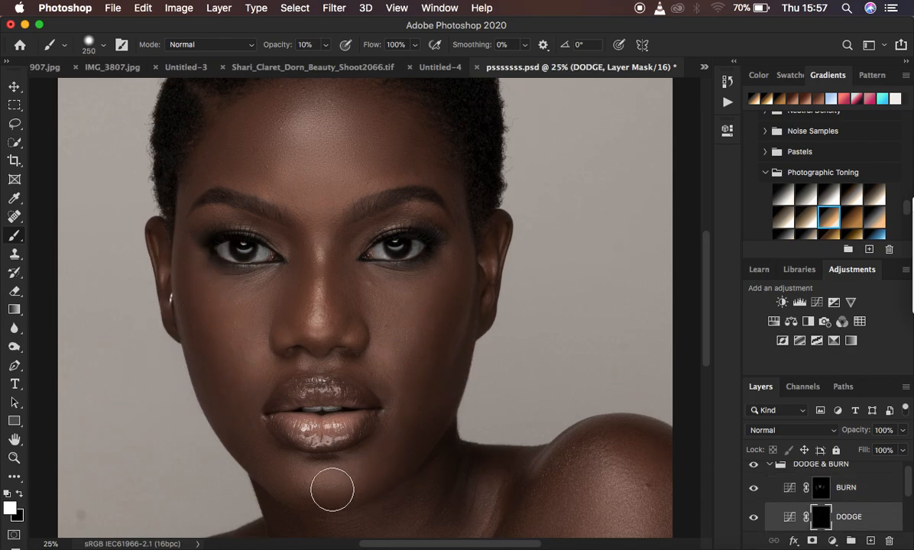
drag(356, 478, 314, 479)
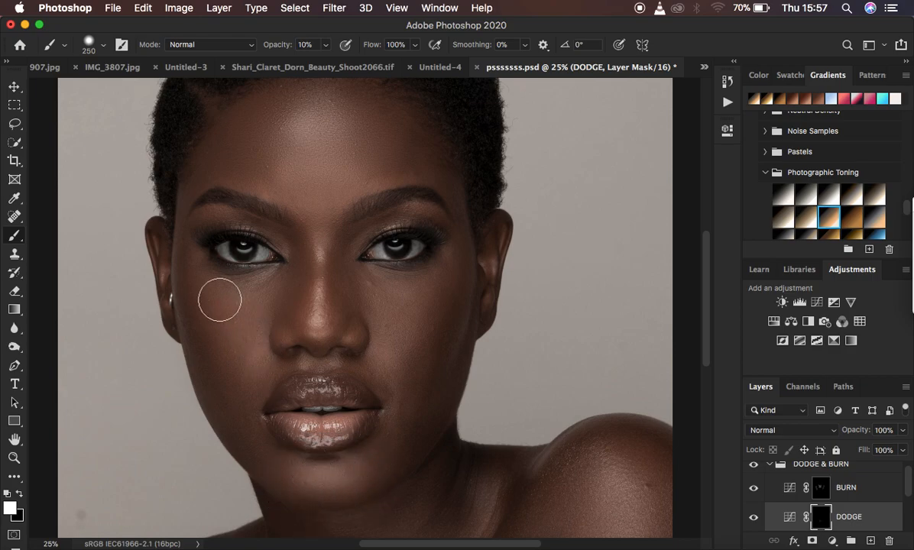
mouse_move(220, 300)
mouse_down()
mouse_move(247, 339)
mouse_move(249, 303)
mouse_move(224, 293)
mouse_move(241, 326)
mouse_up()
mouse_move(375, 275)
mouse_down()
mouse_move(387, 285)
mouse_move(380, 310)
mouse_move(422, 281)
mouse_move(378, 298)
mouse_move(381, 322)
mouse_move(408, 324)
mouse_move(417, 298)
mouse_move(369, 286)
mouse_move(393, 333)
mouse_move(425, 286)
mouse_move(403, 265)
mouse_up()
drag(202, 293, 220, 319)
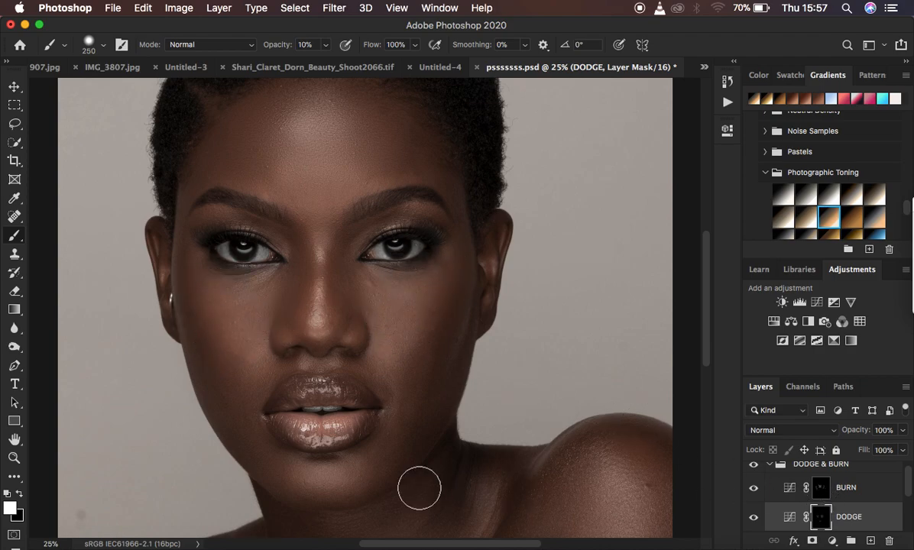
Step: Try a black and a white brush stroke over the lower cheek on the DODGE mask, undoing each one
click(20, 494)
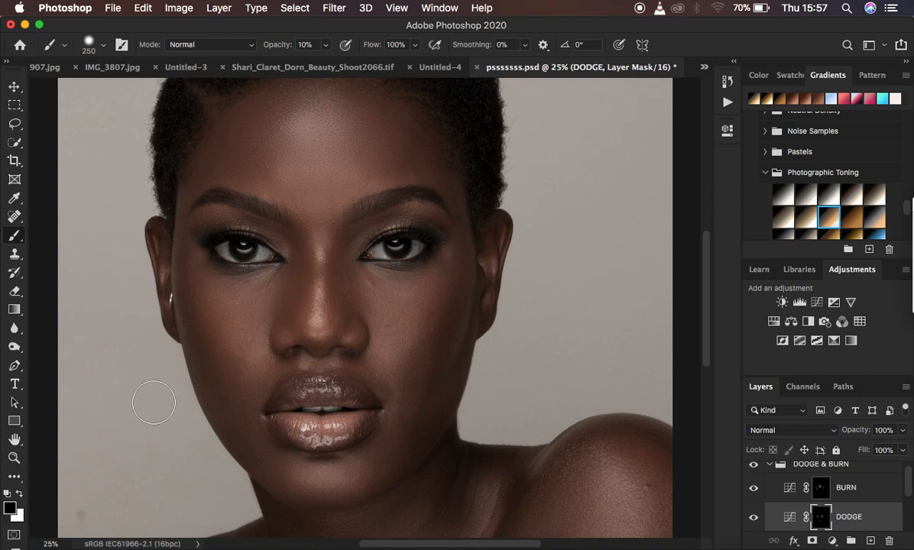
drag(206, 373, 223, 401)
key(super+z)
click(19, 494)
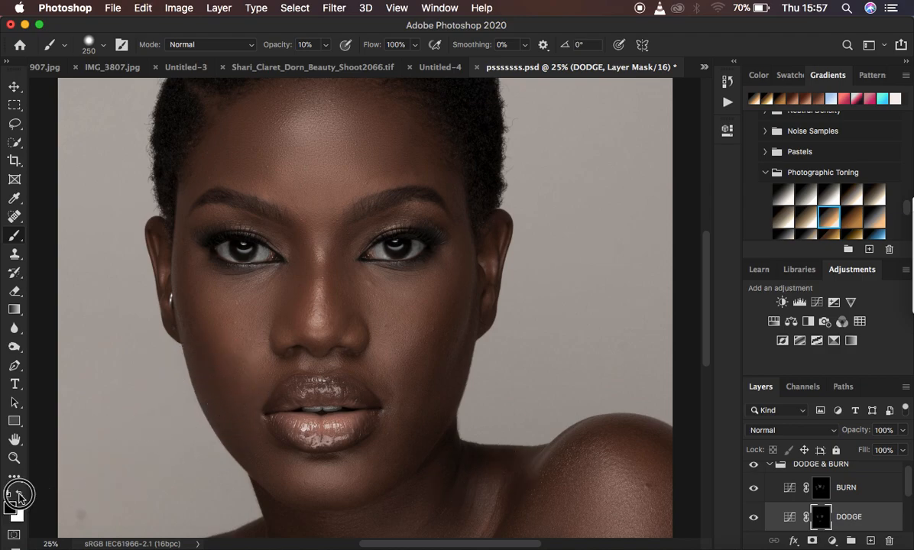
click(234, 402)
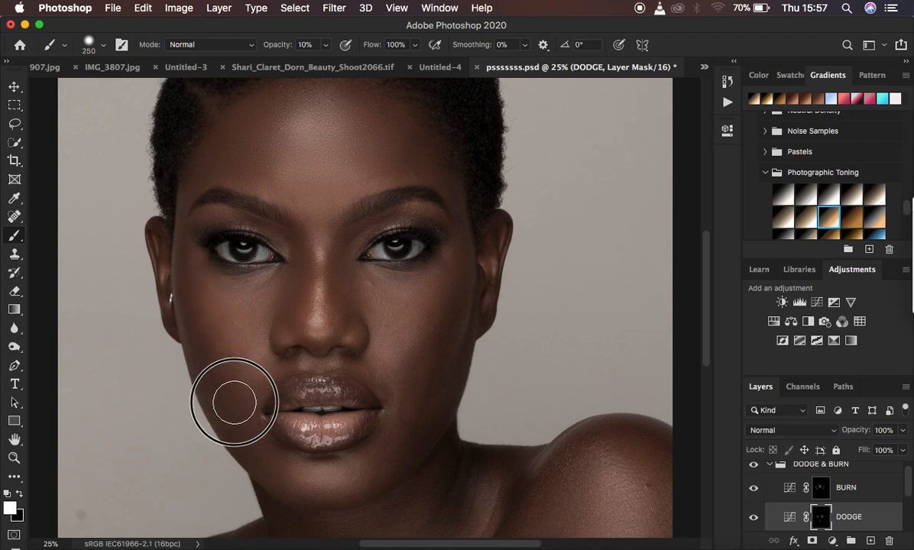
mouse_move(234, 402)
mouse_down()
mouse_move(191, 293)
mouse_move(216, 369)
mouse_up()
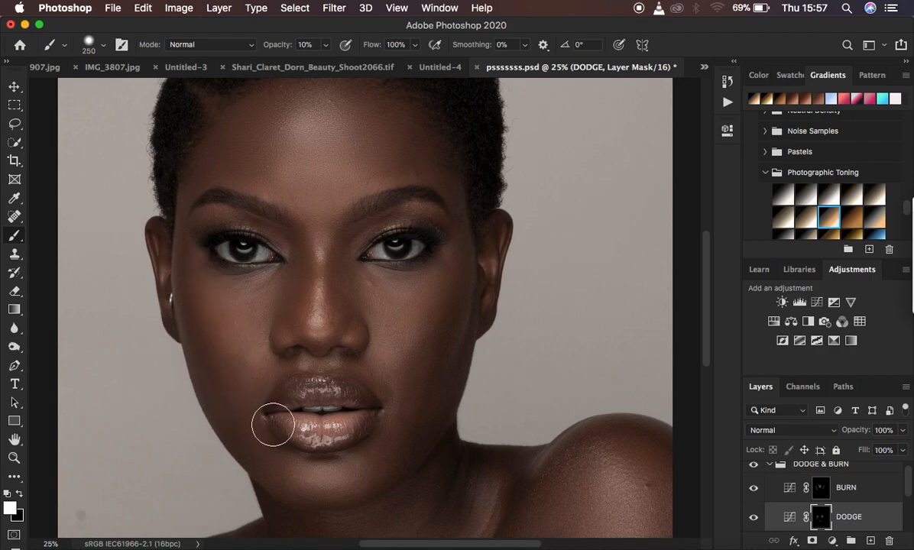
key(super+z)
Step: Deepen the contour along both outer cheeks on the BURN mask and compare the portrait with and without the DODGE & BURN group
click(768, 487)
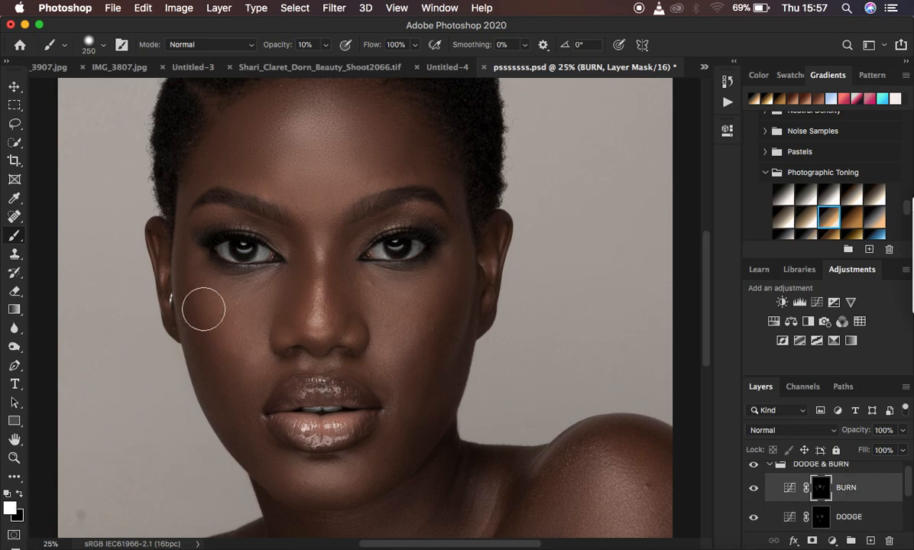
mouse_move(181, 272)
mouse_down()
mouse_move(207, 363)
mouse_move(230, 392)
mouse_up()
drag(465, 283, 441, 337)
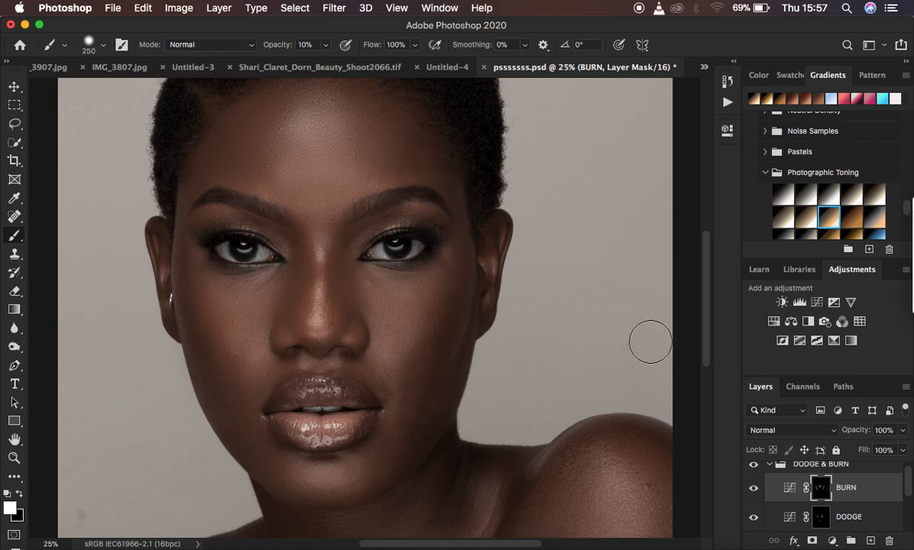
click(755, 467)
click(754, 467)
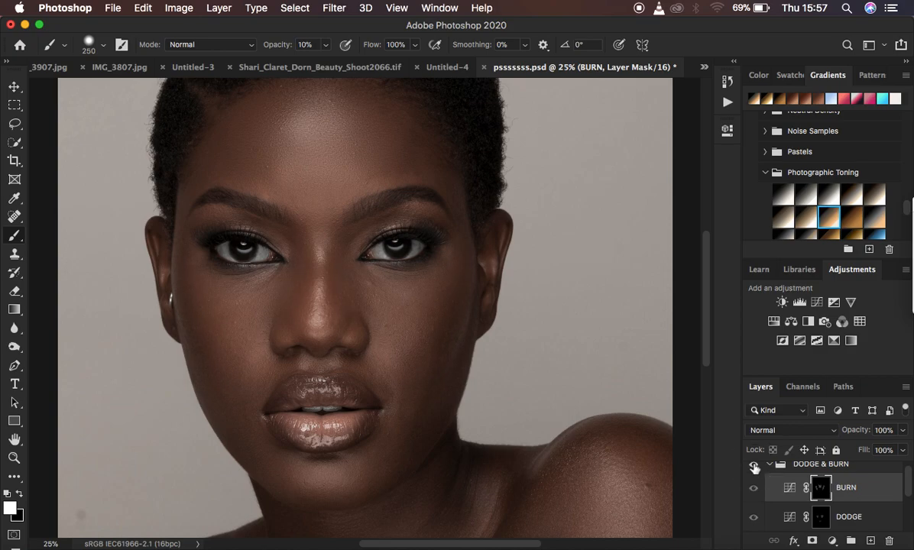
click(754, 467)
click(755, 467)
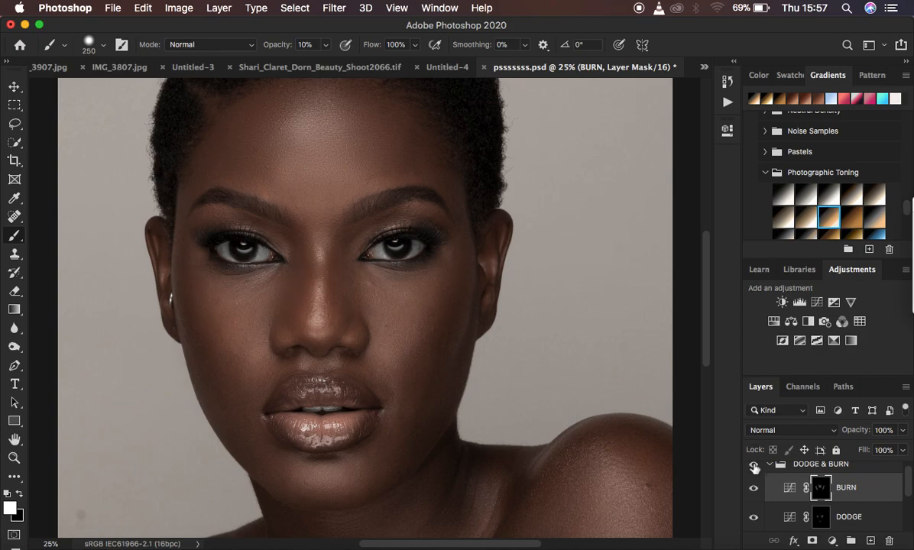